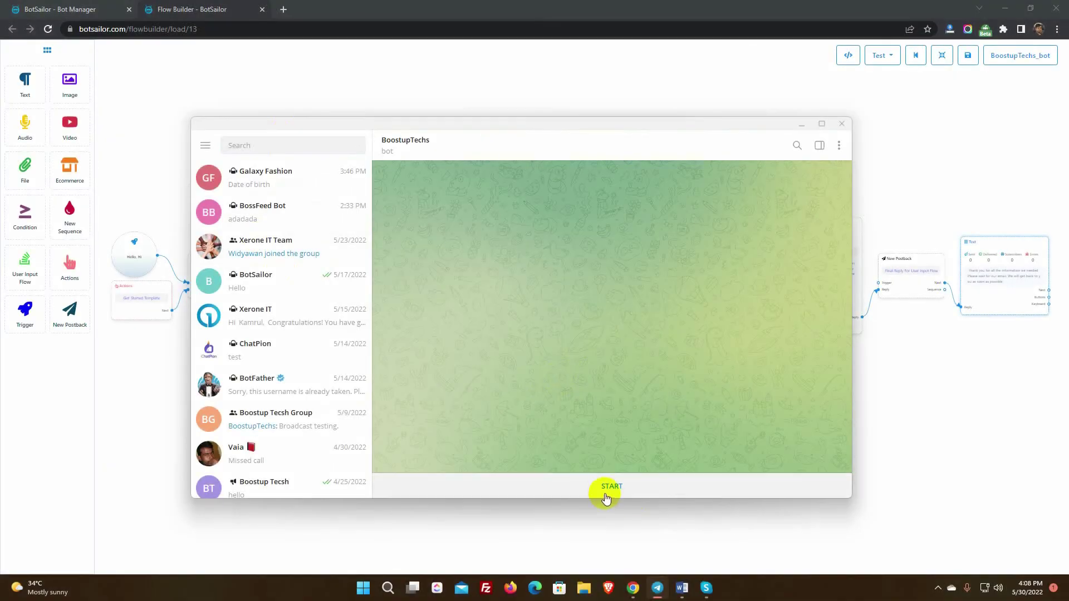
# Start the BoostupTechs bot in Telegram, then send a full name and a phone number as answers.
pyautogui.click(607, 497)
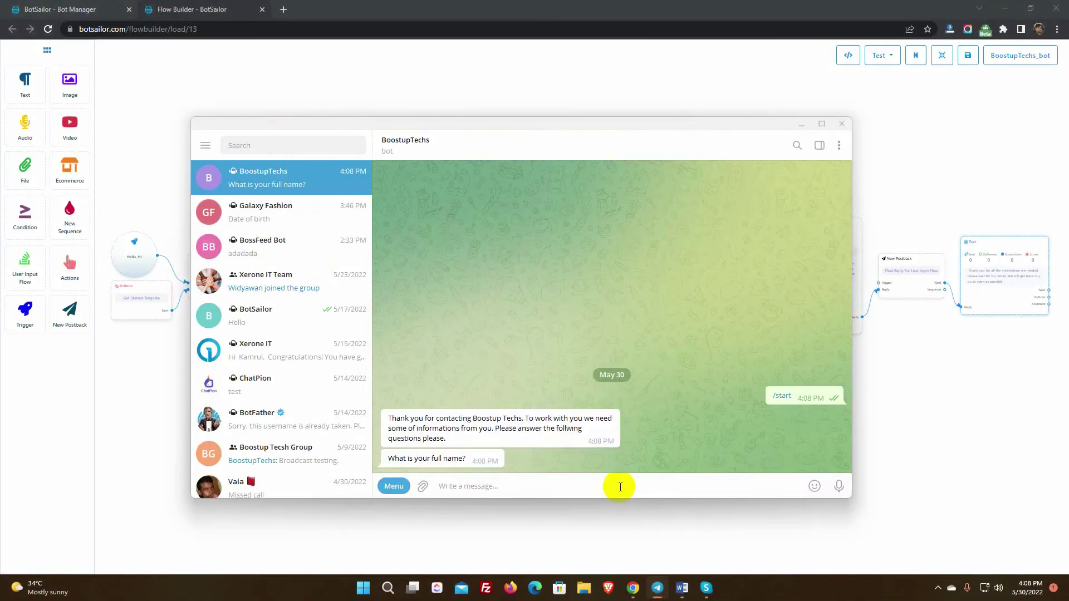
pyautogui.press('Return')
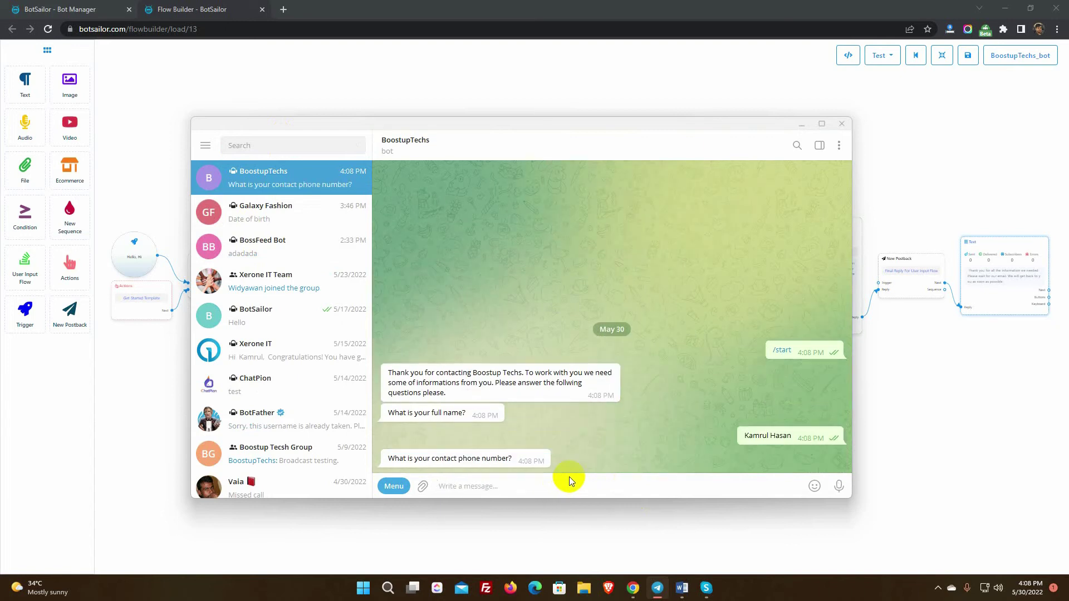
pyautogui.press('Return')
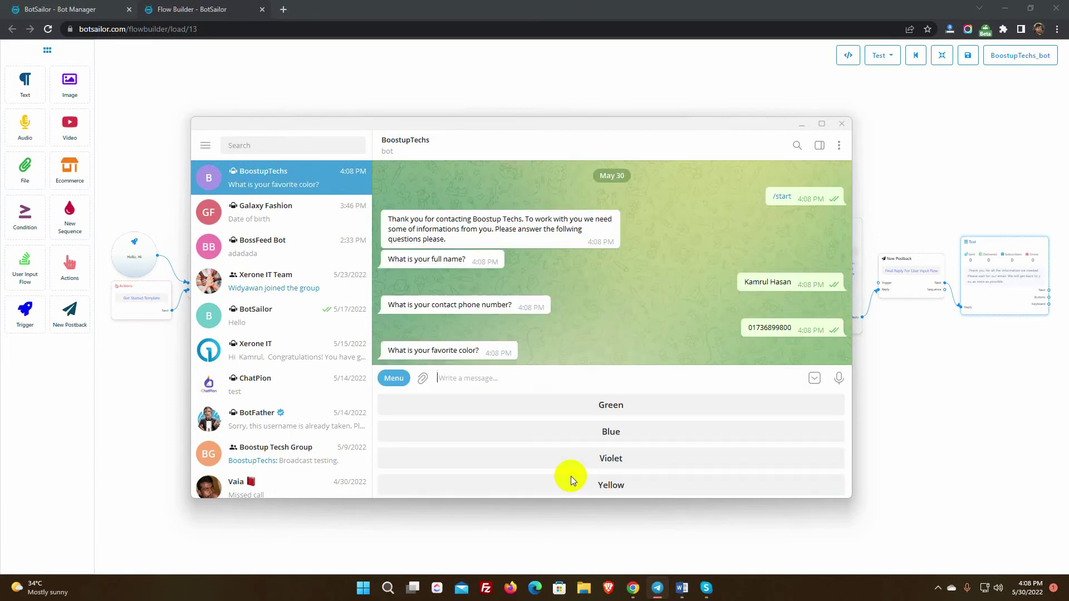
# Answer the colour question with Green, then highlight the echoed name and Green in the bot's reply.
pyautogui.click(615, 411)
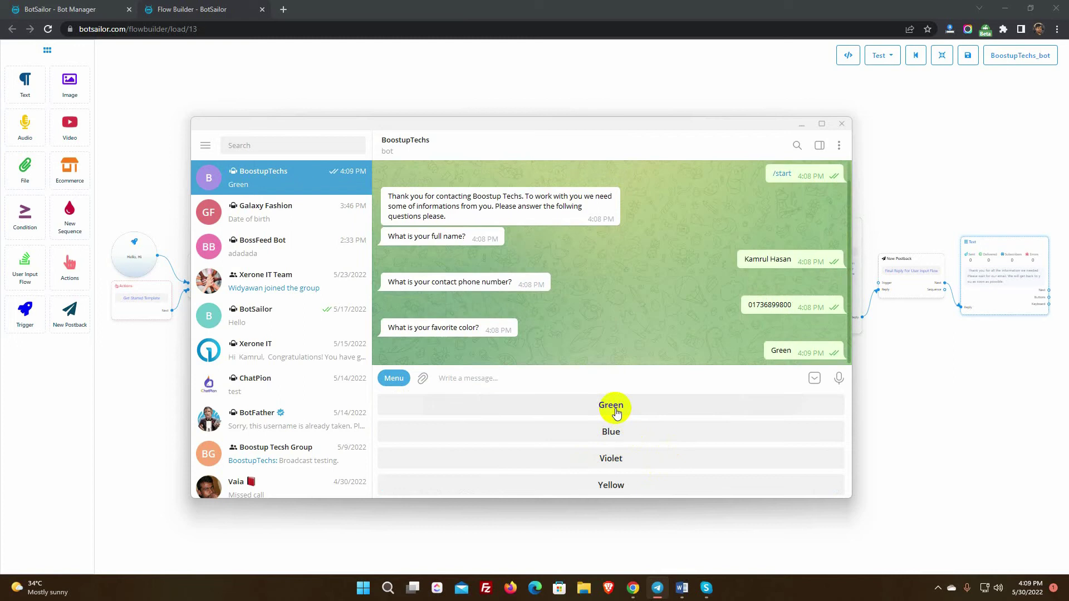
pyautogui.click(814, 379)
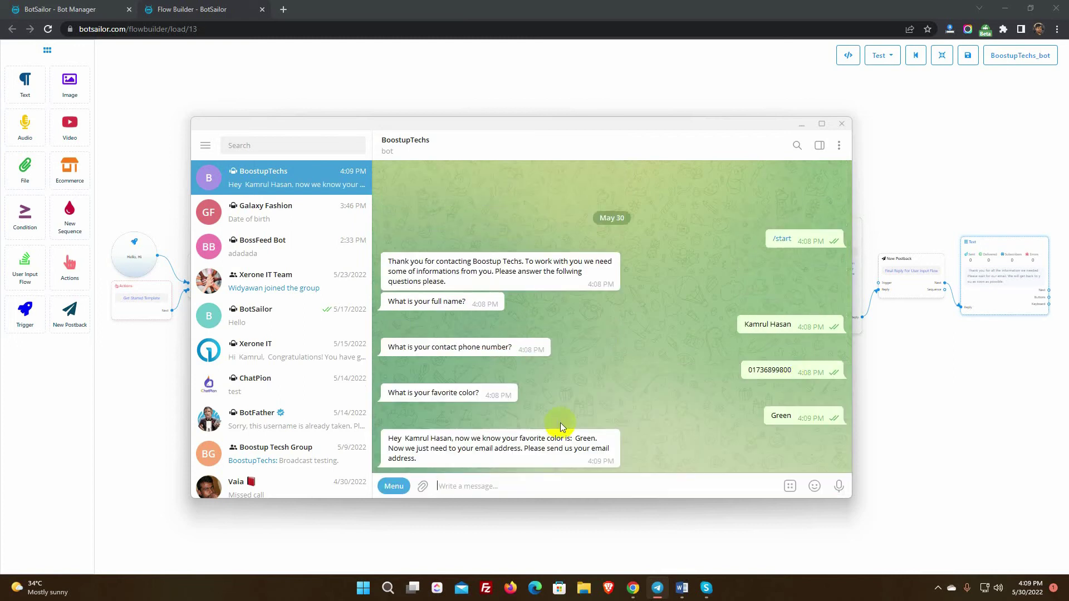
pyautogui.click(406, 438)
pyautogui.moveTo(406, 438); pyautogui.dragTo(453, 438)
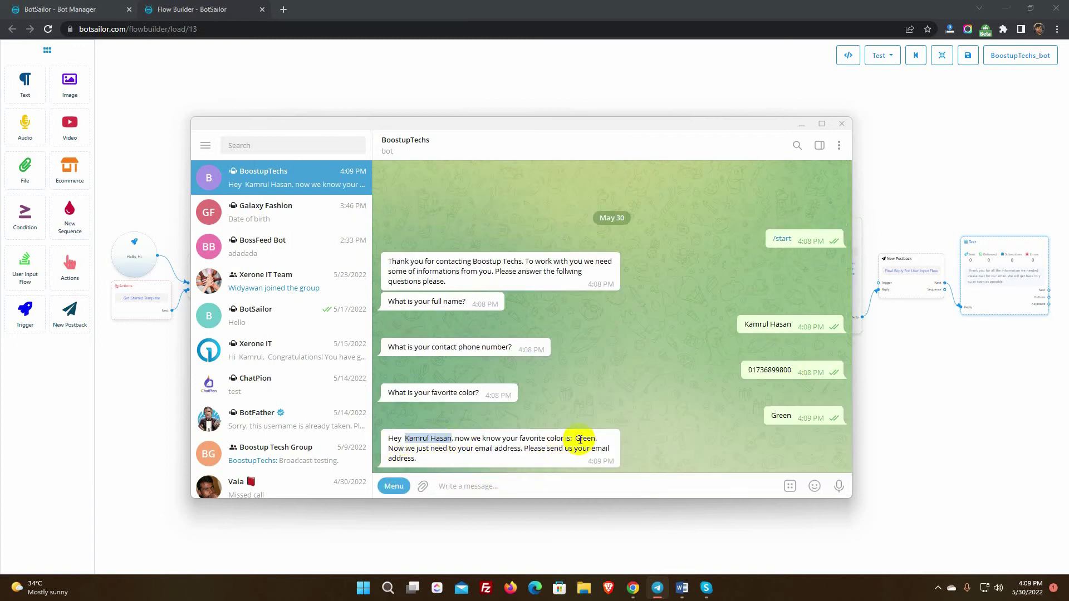
pyautogui.moveTo(576, 439); pyautogui.dragTo(594, 439)
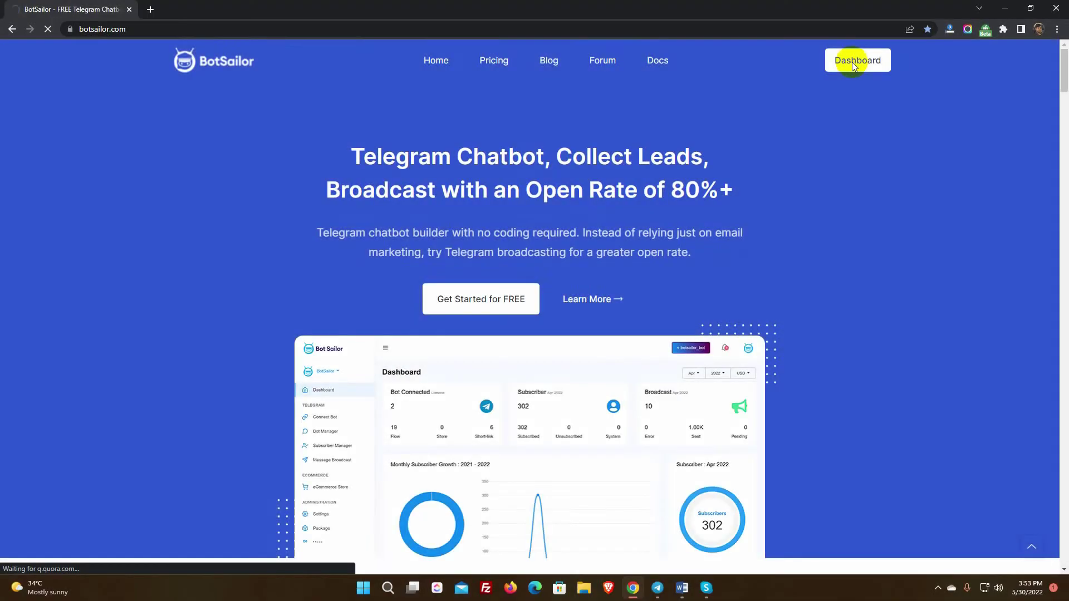
# Create a new bot reply flow in Bot Manager titled 'User Input Flow Bot'.
pyautogui.click(852, 62)
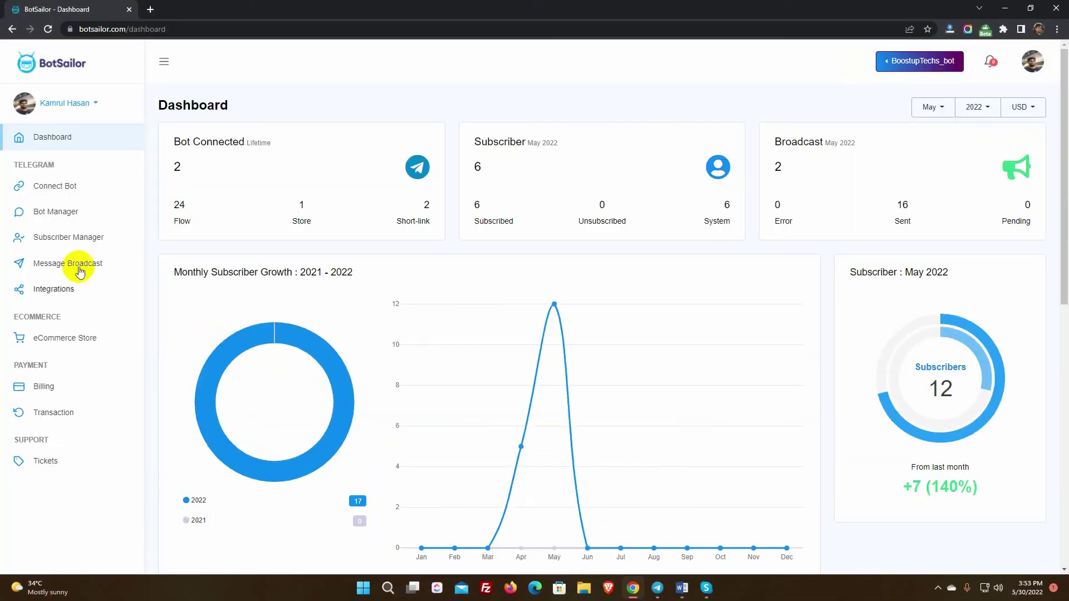
pyautogui.click(57, 215)
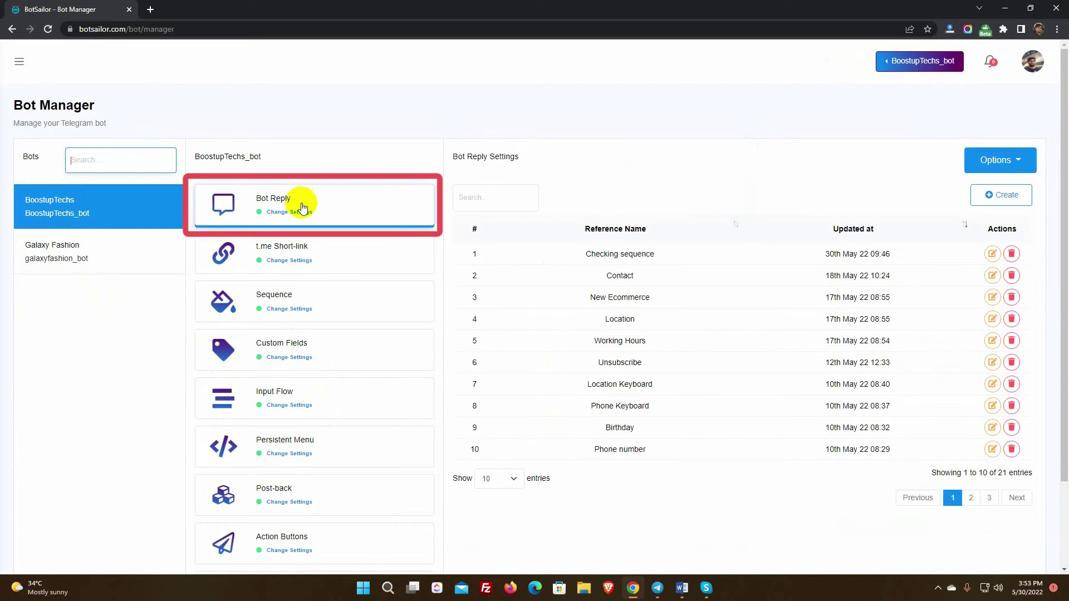
pyautogui.click(1004, 198)
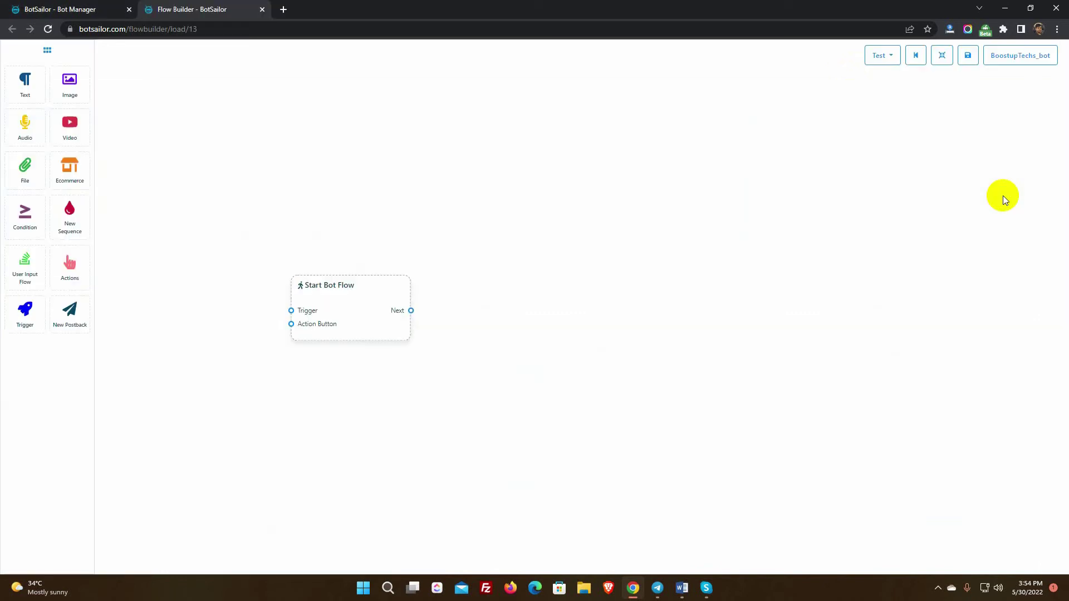
pyautogui.doubleClick(346, 308)
pyautogui.click(935, 101)
pyautogui.write('User Input Flow Bot')
pyautogui.click(919, 227)
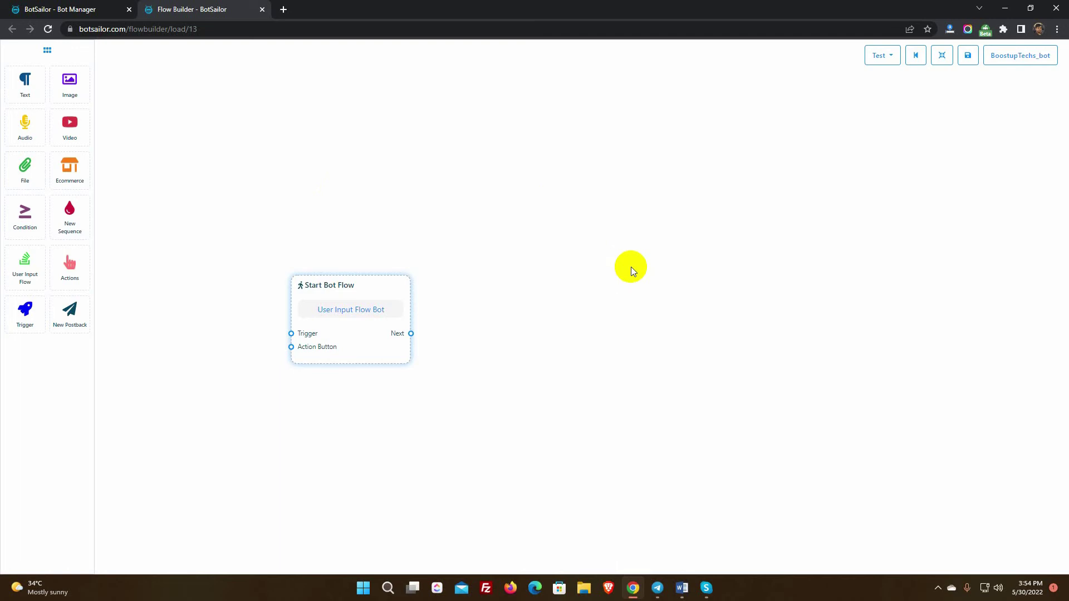
# Add Trigger and Actions nodes, connecting the Trigger to the start node's Trigger input.
pyautogui.moveTo(24, 323); pyautogui.dragTo(189, 281)
pyautogui.moveTo(70, 264)
pyautogui.mouseDown()
pyautogui.moveTo(162, 401)
pyautogui.moveTo(189, 416)
pyautogui.moveTo(160, 422)
pyautogui.mouseUp()
pyautogui.moveTo(210, 345); pyautogui.dragTo(161, 333)
pyautogui.moveTo(230, 315); pyautogui.dragTo(291, 334)
pyautogui.moveTo(237, 443); pyautogui.dragTo(290, 346)
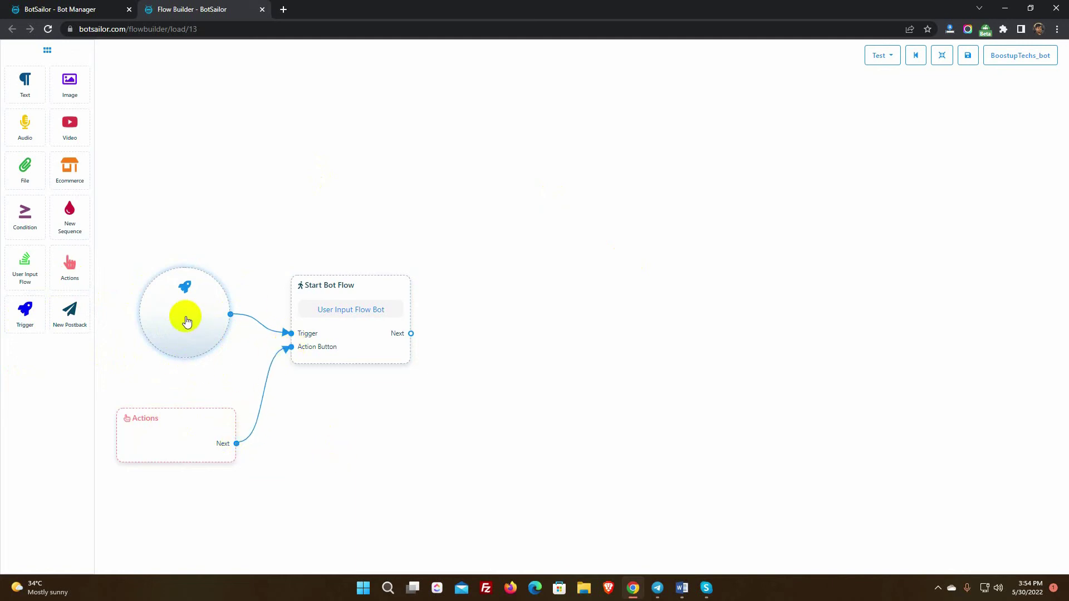
# Set the Trigger node's keywords to 'Hello, Hi'.
pyautogui.click(186, 322)
pyautogui.write('Hello, Hi')
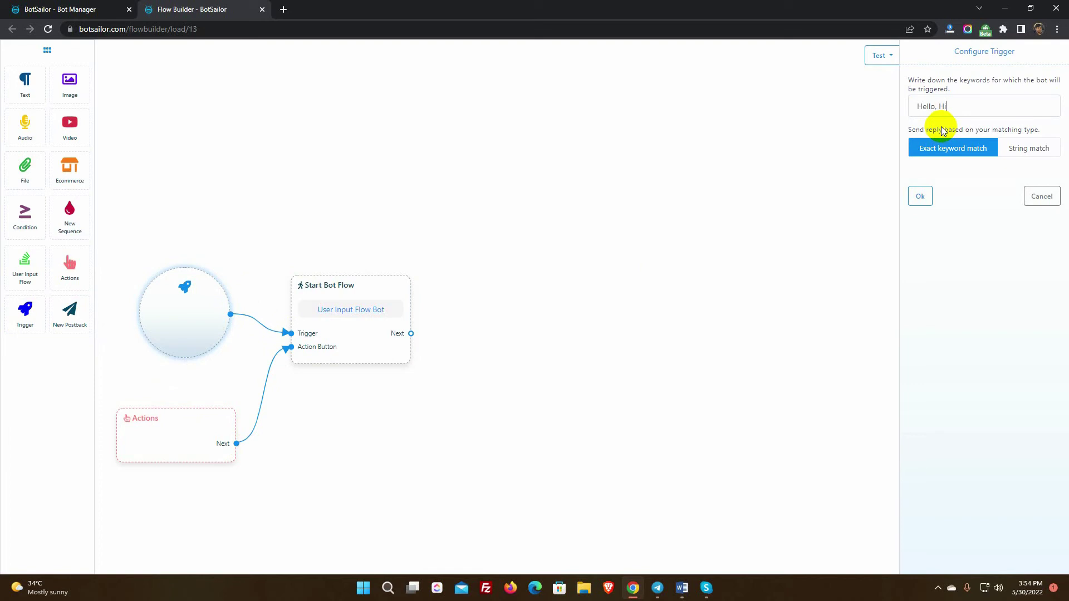
pyautogui.click(920, 198)
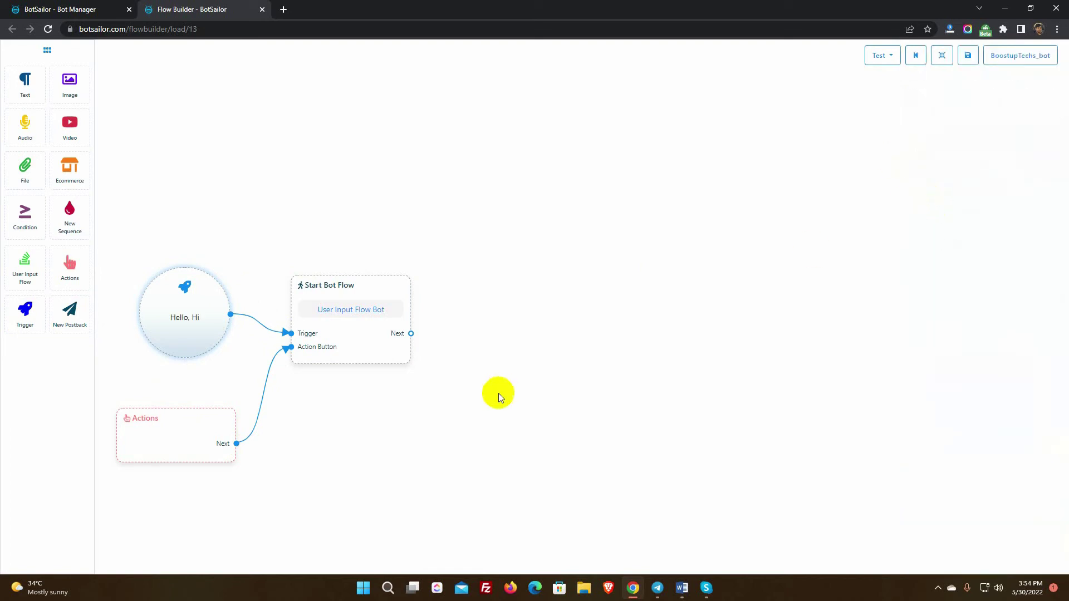
# Set the Actions node to the Get-Started Template, then rearrange the nodes into a compact layout.
pyautogui.click(192, 442)
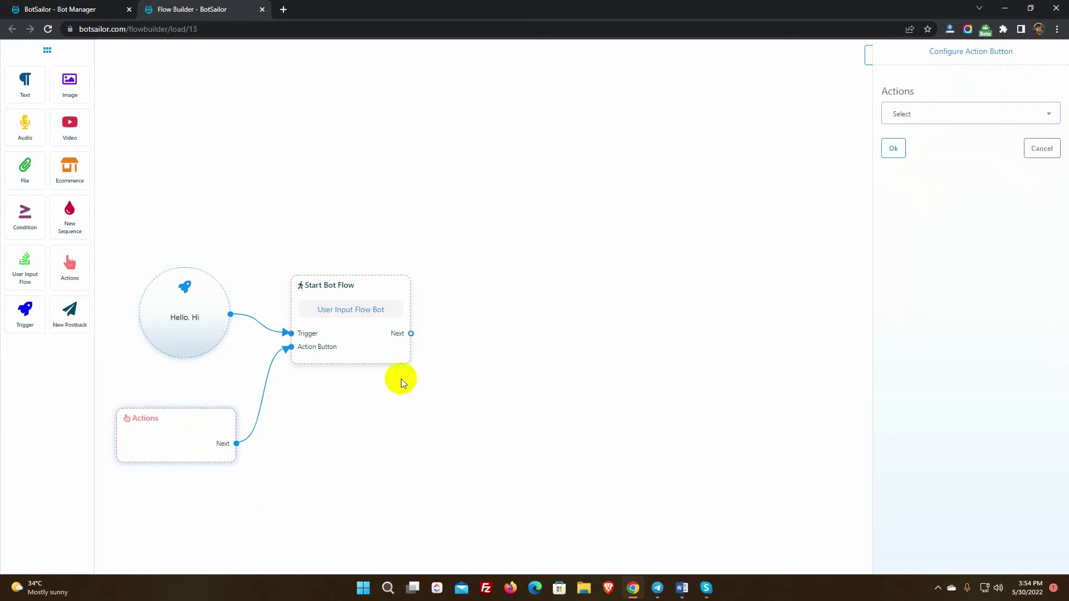
pyautogui.click(942, 116)
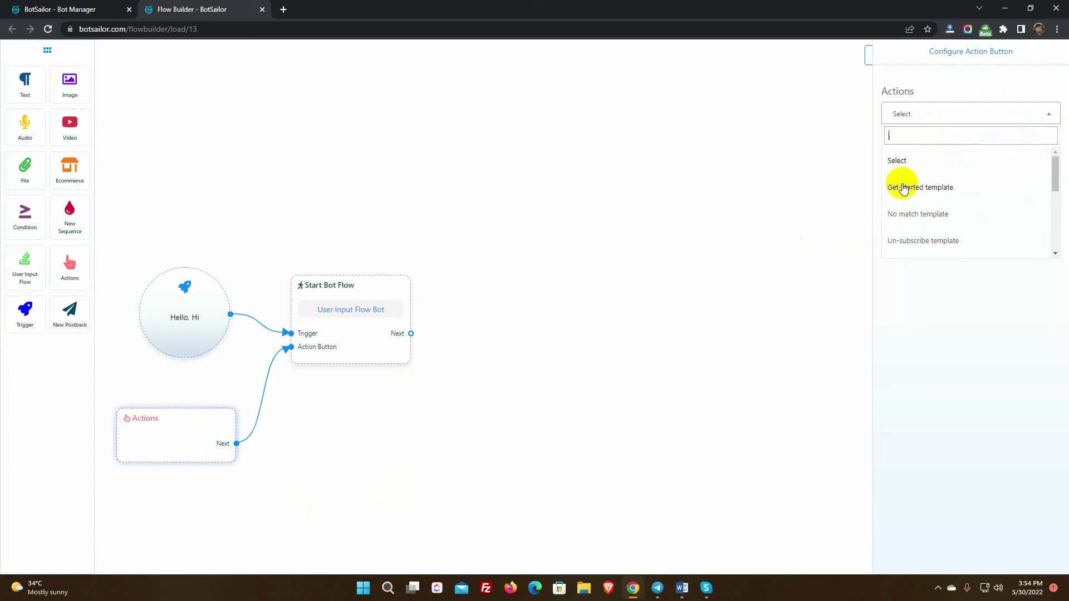
pyautogui.scroll(-4, 924, 191)
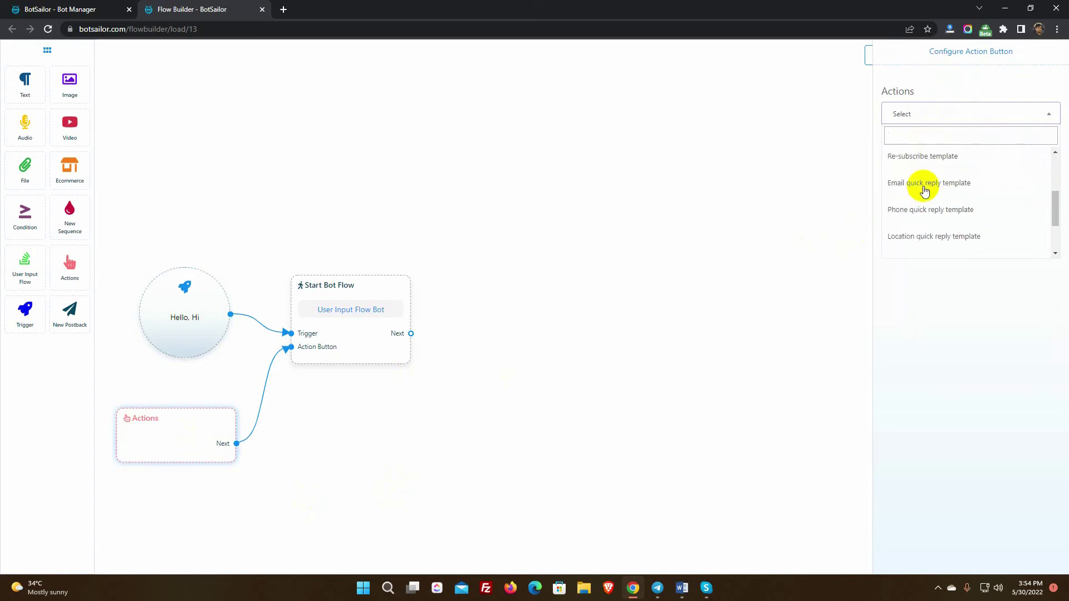
pyautogui.scroll(5, 924, 191)
pyautogui.click(924, 191)
pyautogui.click(892, 148)
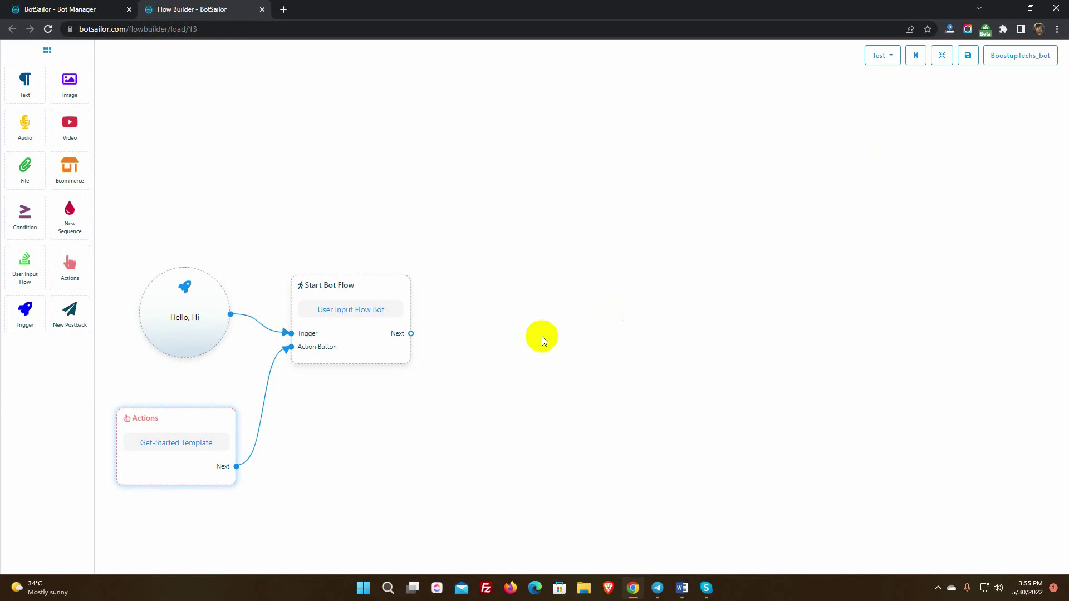
pyautogui.click(941, 55)
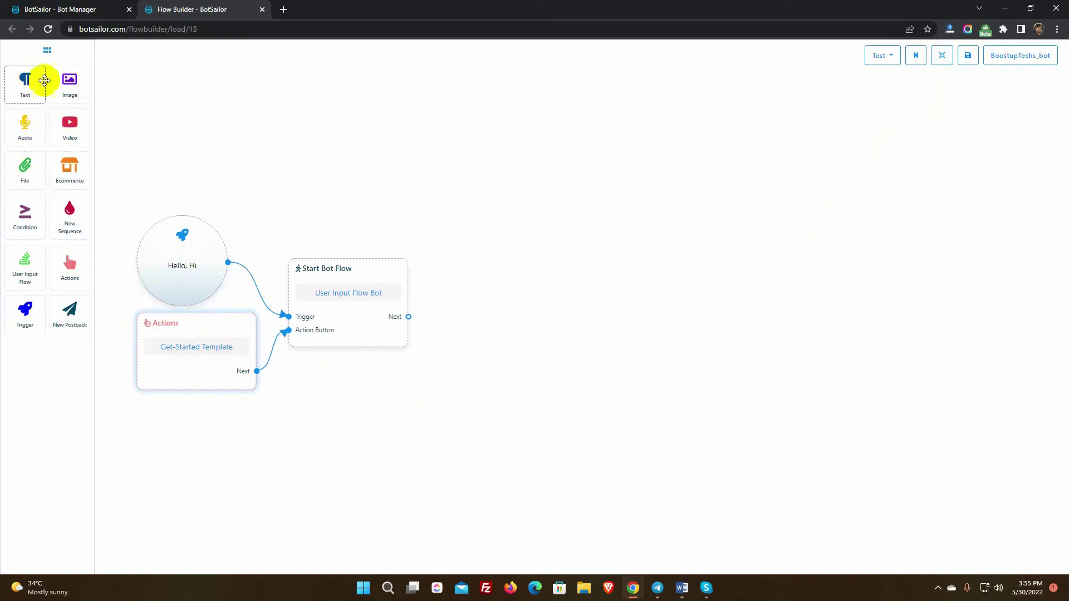
# Link a Text node after Start Bot Flow saying 'Thank you for contacting Boostup Techs…'.
pyautogui.moveTo(25, 83); pyautogui.dragTo(460, 262)
pyautogui.moveTo(409, 317); pyautogui.dragTo(460, 364)
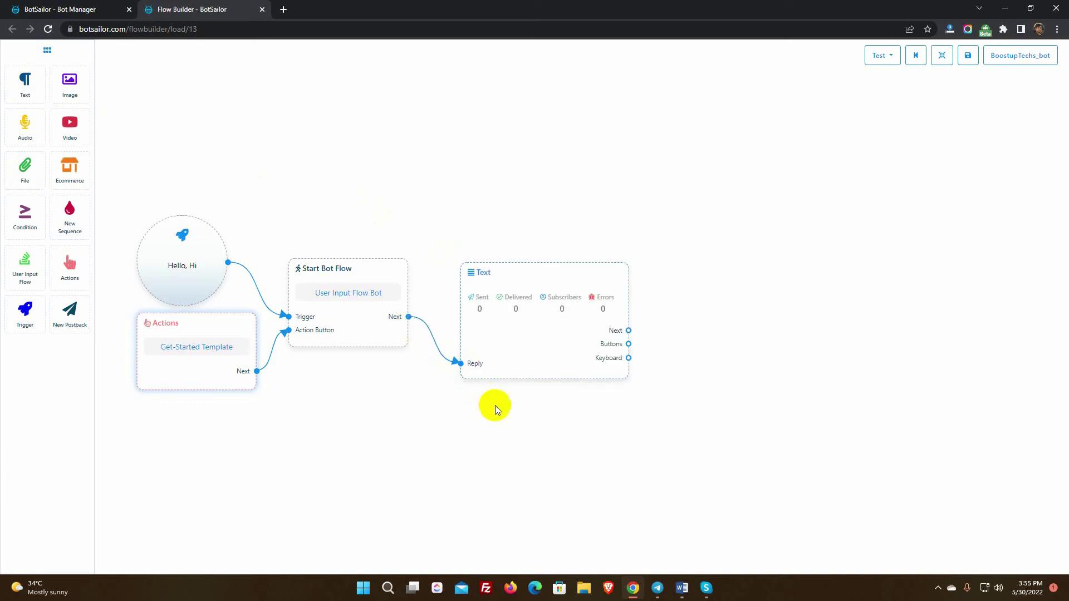
pyautogui.doubleClick(533, 326)
pyautogui.click(943, 137)
pyautogui.write('Thank you for contacting Boostup Techs.')
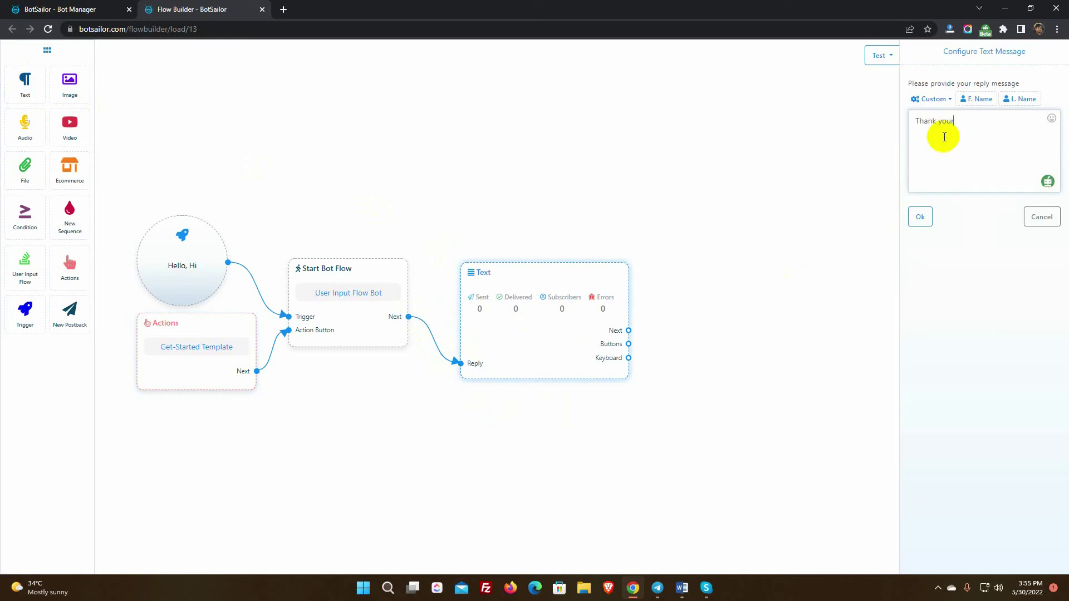
pyautogui.write(' To work with you we need some of informations from you. Please answer the follwing questions please.')
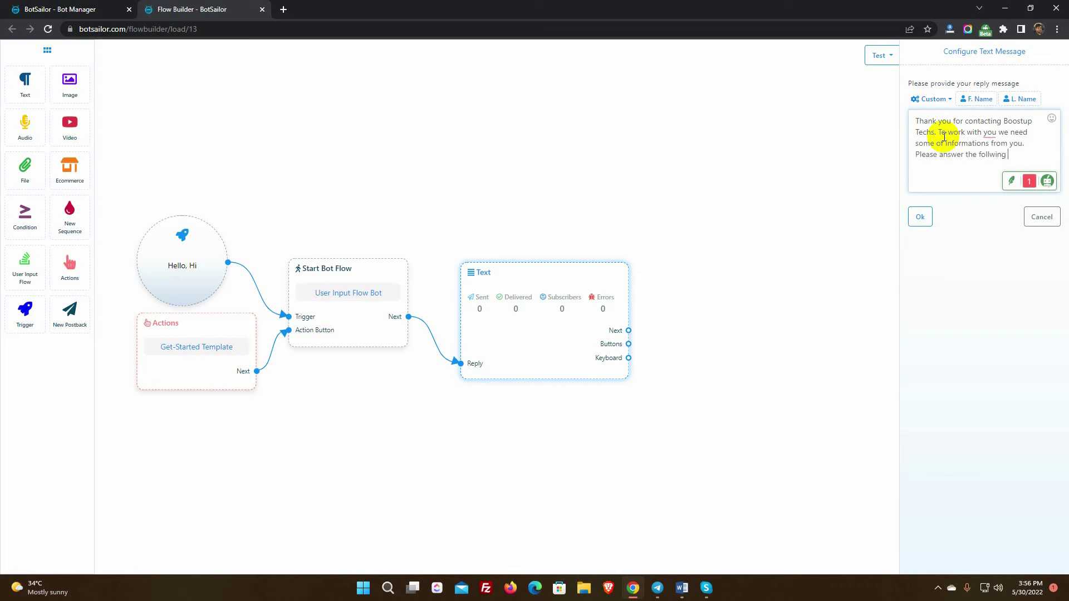
pyautogui.click(921, 218)
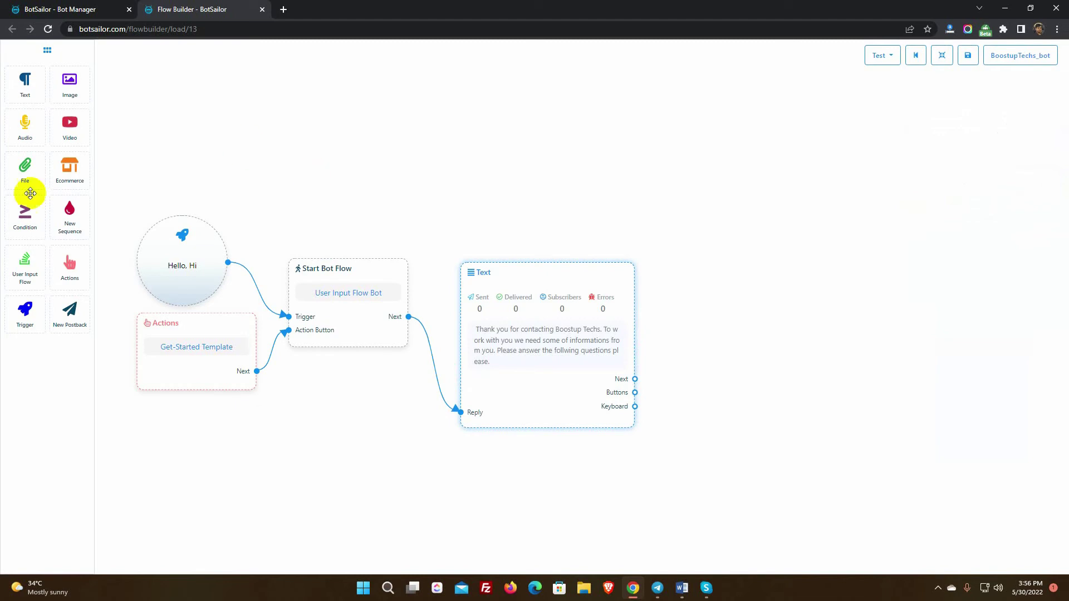
# Place a User Input Flow node after the Text node and create a new input flow named 'User Information'.
pyautogui.moveTo(21, 272); pyautogui.dragTo(723, 334)
pyautogui.moveTo(634, 379); pyautogui.dragTo(754, 401)
pyautogui.doubleClick(776, 391)
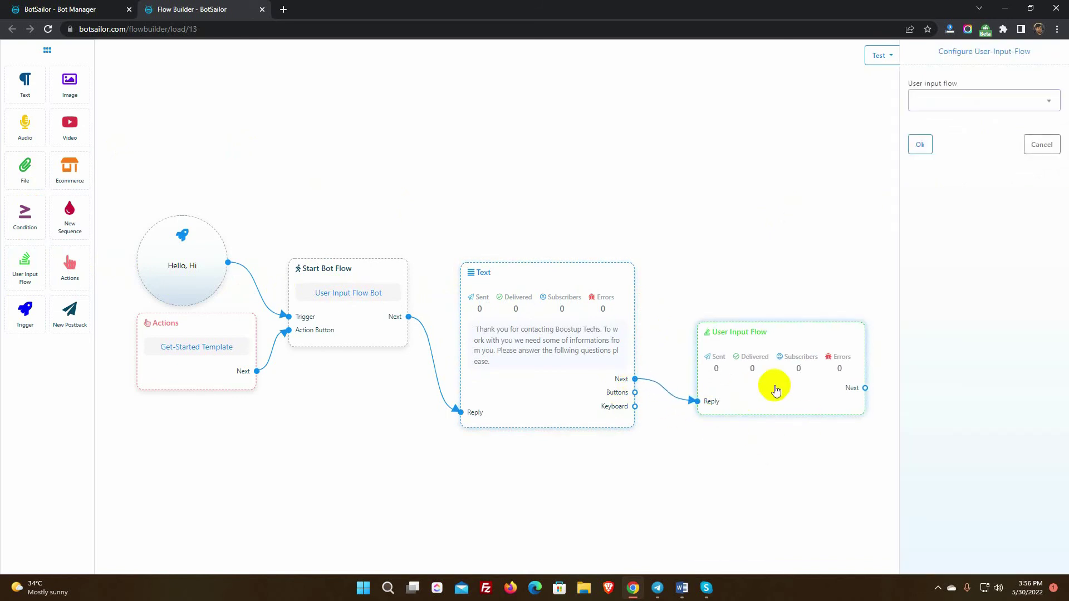
pyautogui.click(971, 102)
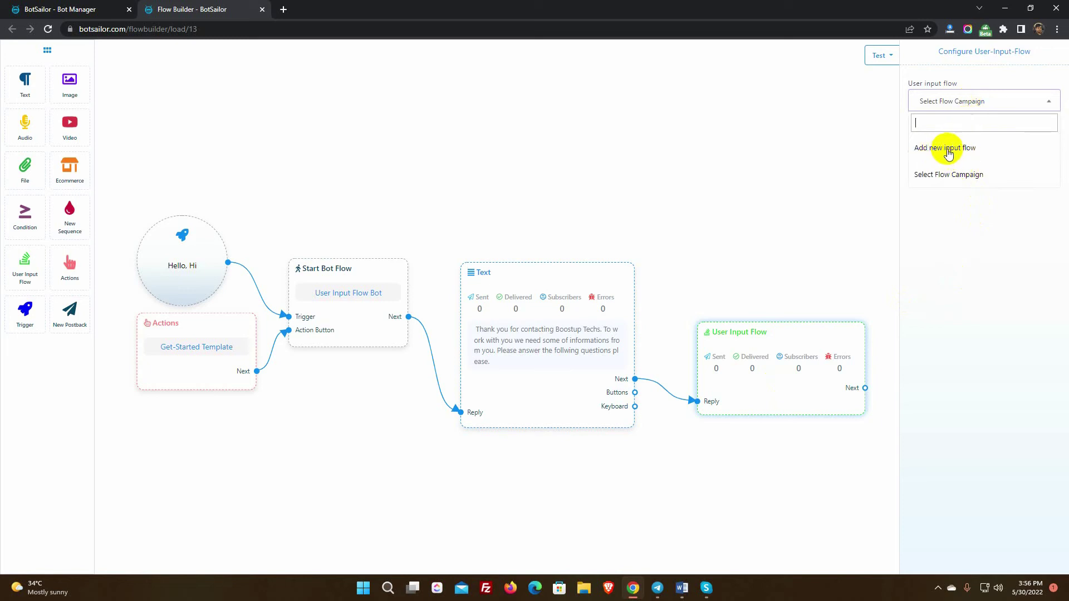
pyautogui.click(948, 151)
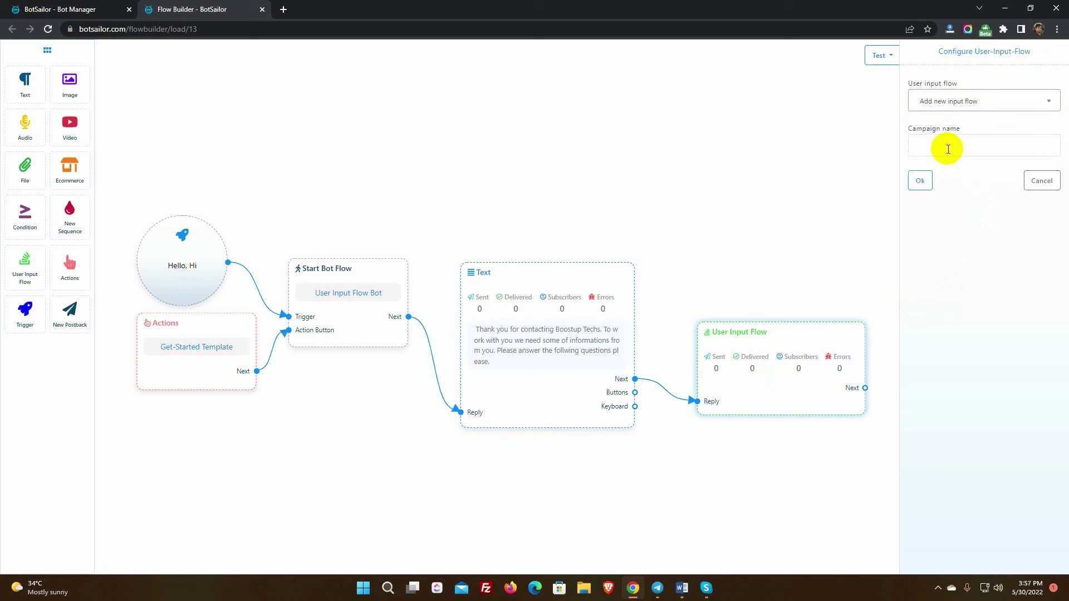
pyautogui.click(948, 149)
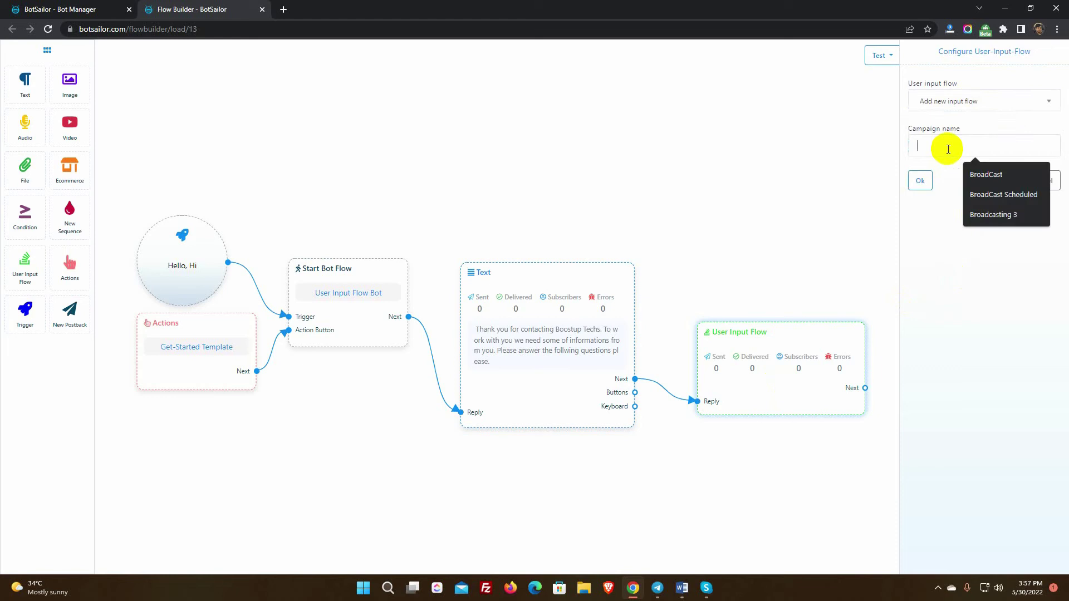
pyautogui.write('User Information')
pyautogui.click(919, 181)
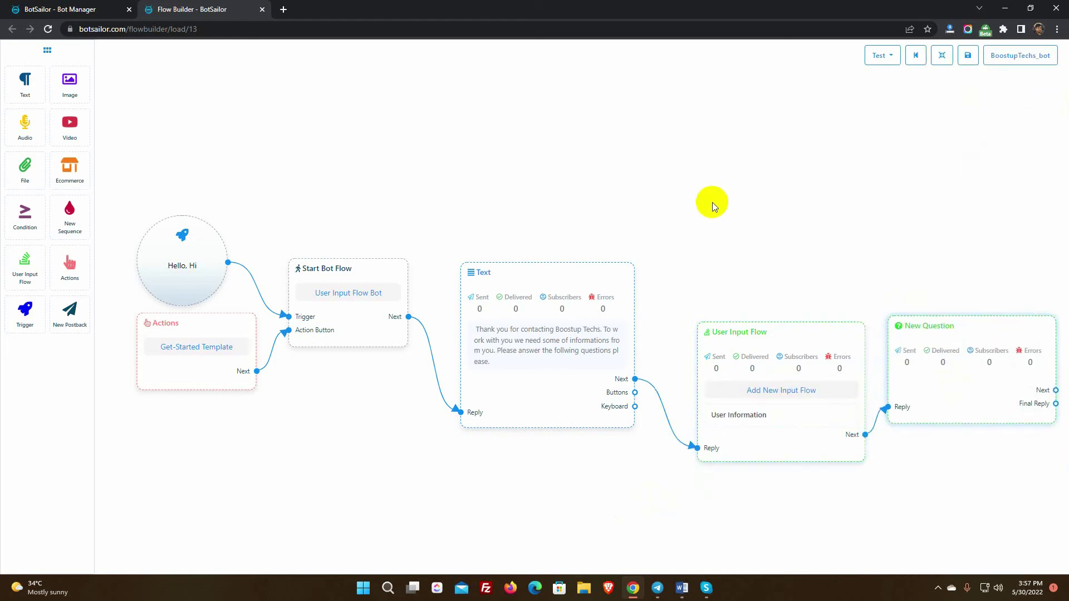
# Make the New Question a free keyboard input asking 'What is your full name?' with reply type Text.
pyautogui.scroll(-3, 724, 220)
pyautogui.moveTo(741, 203); pyautogui.dragTo(601, 206)
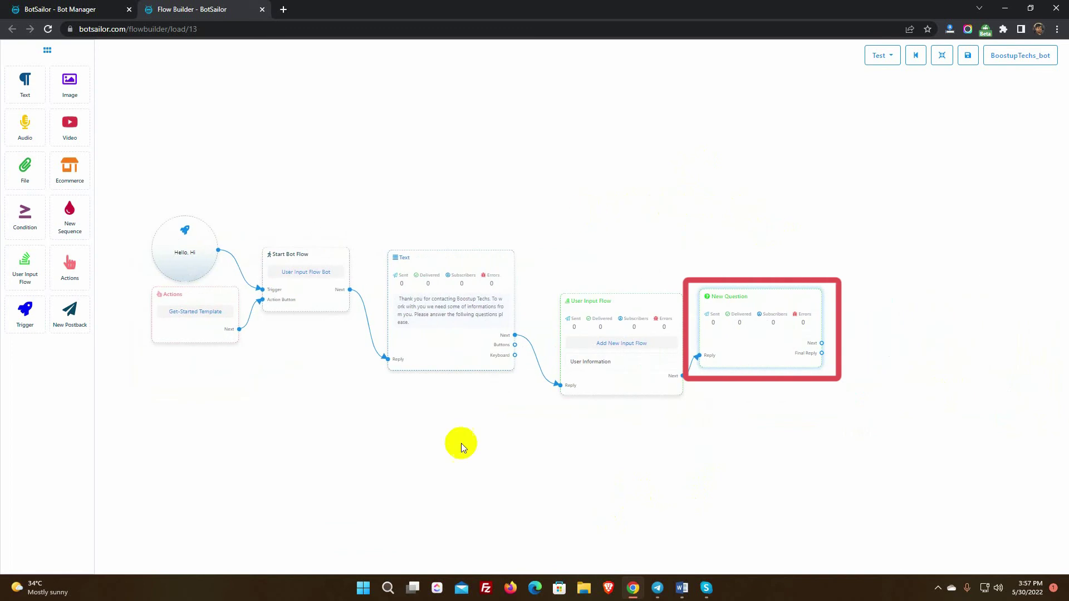
pyautogui.moveTo(747, 355); pyautogui.dragTo(753, 359)
pyautogui.doubleClick(768, 343)
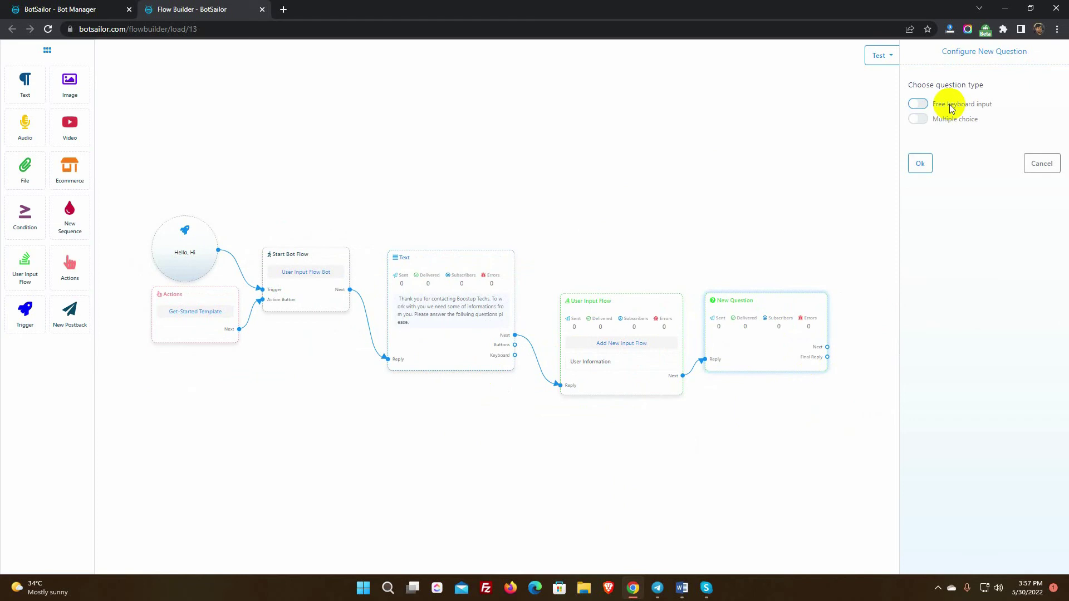
pyautogui.click(919, 105)
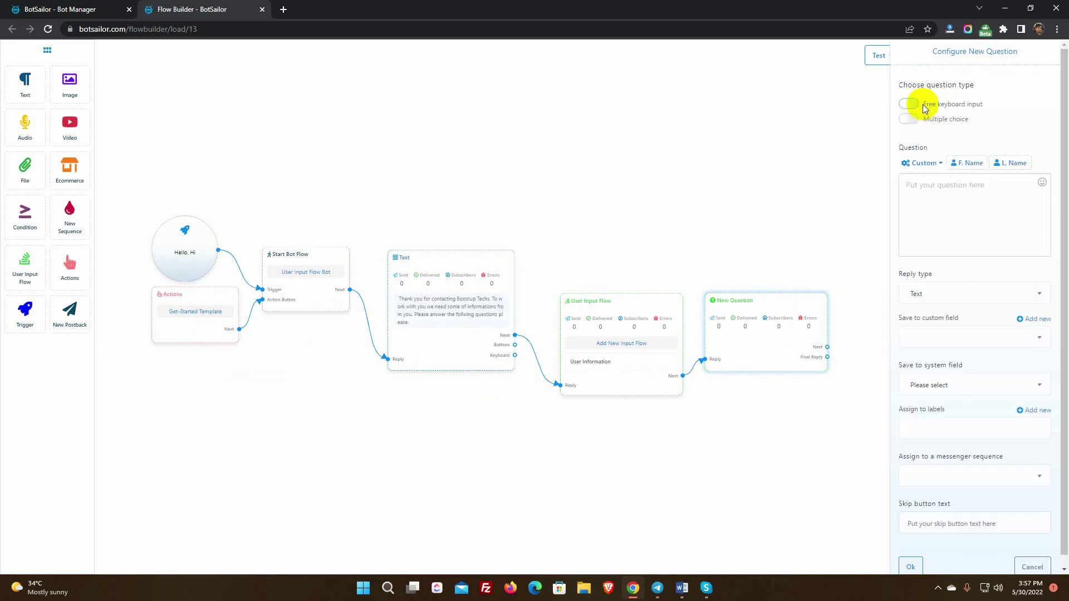
pyautogui.click(925, 198)
pyautogui.write('What is your full name?')
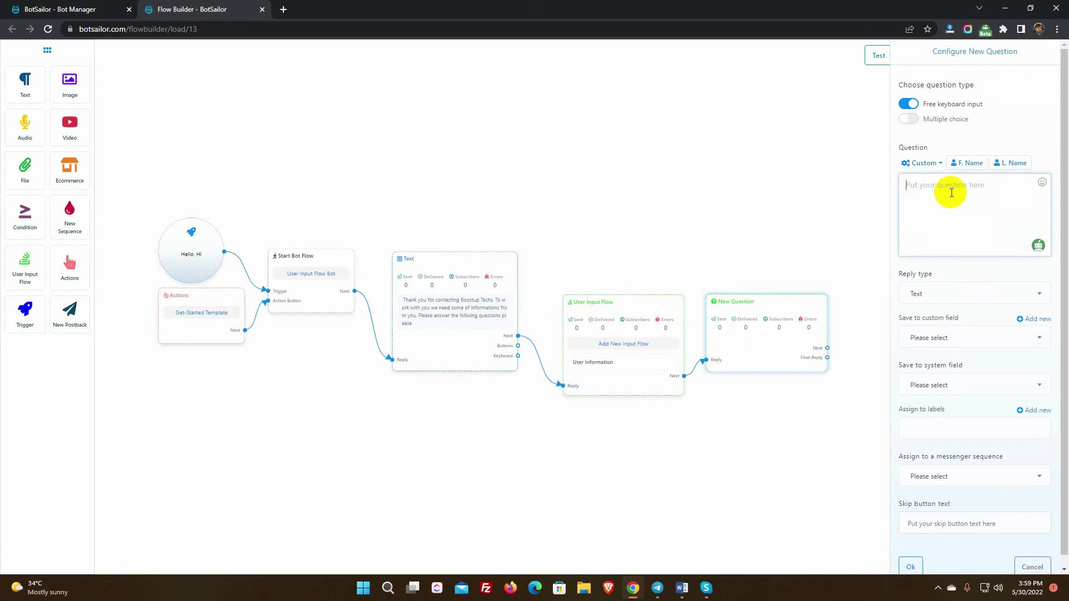
pyautogui.click(935, 294)
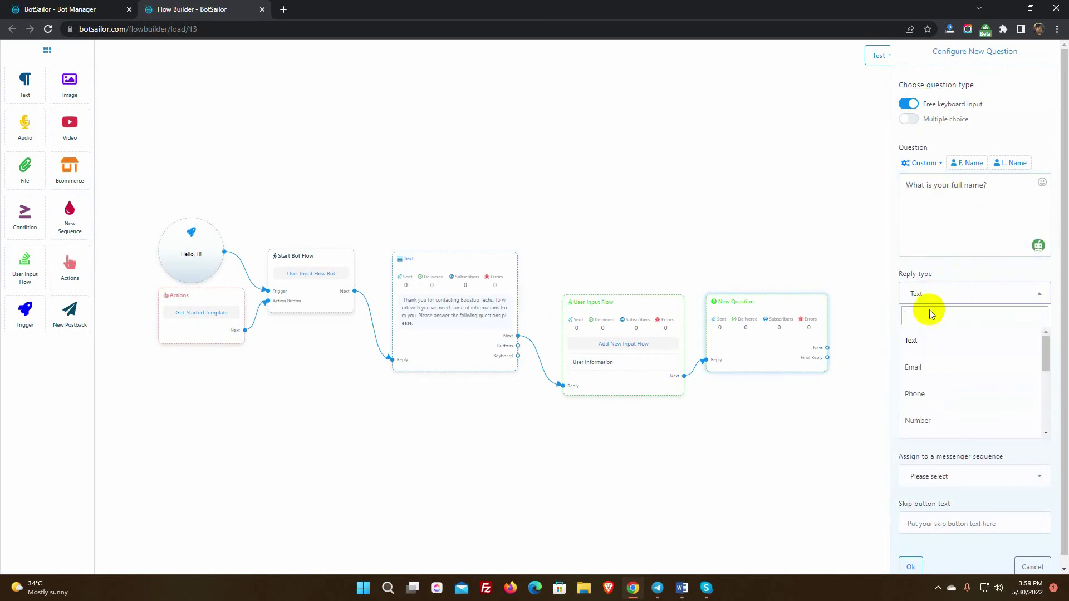
pyautogui.scroll(-2, 920, 350)
pyautogui.scroll(1, 946, 379)
pyautogui.click(927, 338)
# Create a new Text custom field named 'Full Name'.
pyautogui.moveTo(959, 322); pyautogui.dragTo(897, 318)
pyautogui.moveTo(968, 365); pyautogui.dragTo(903, 367)
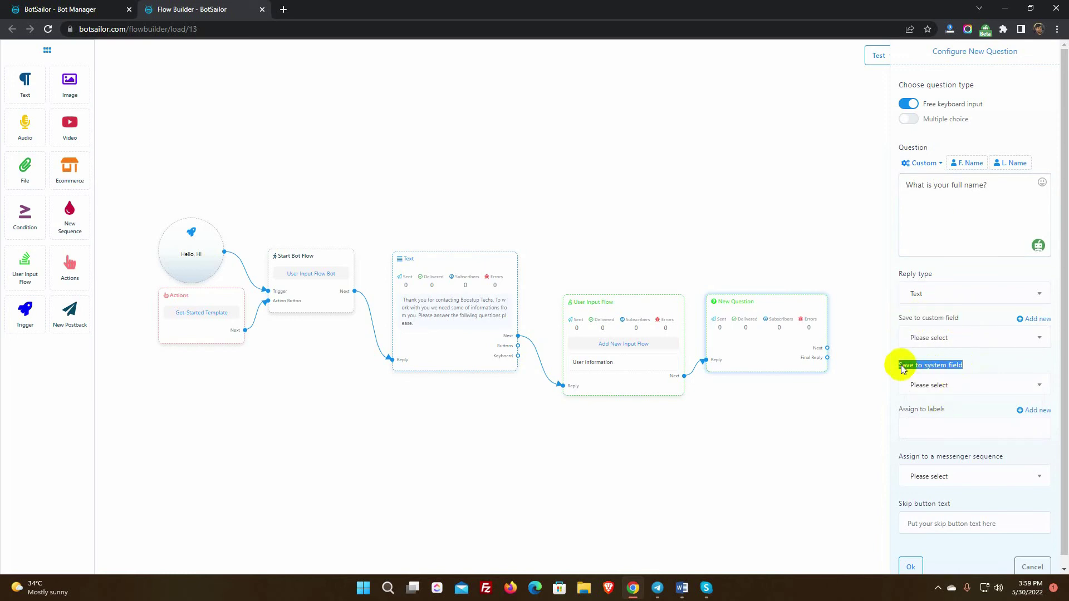
pyautogui.click(952, 384)
pyautogui.scroll(-1, 949, 469)
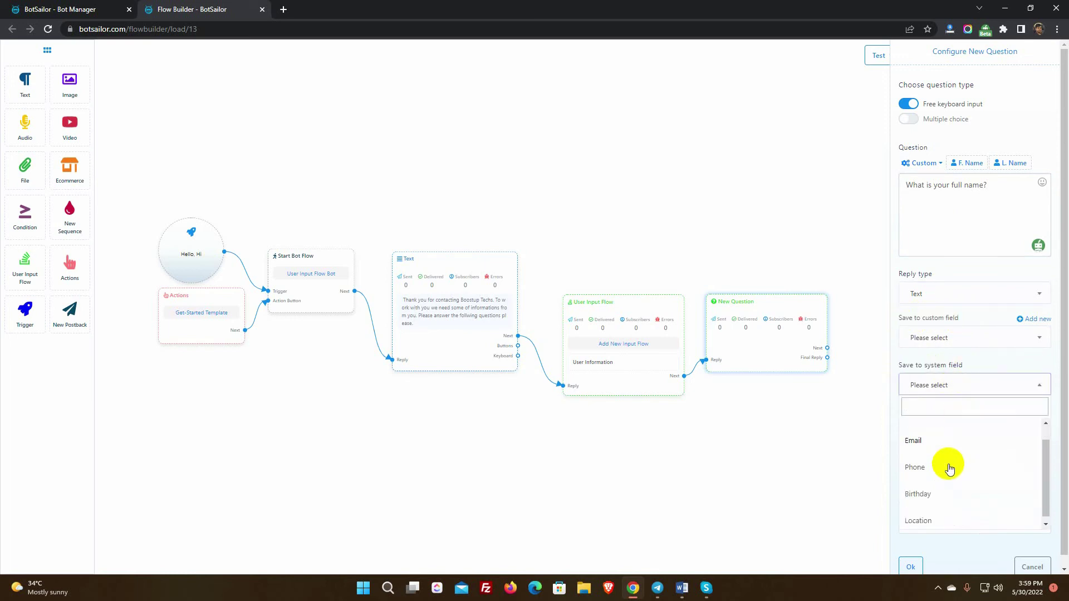
pyautogui.click(996, 366)
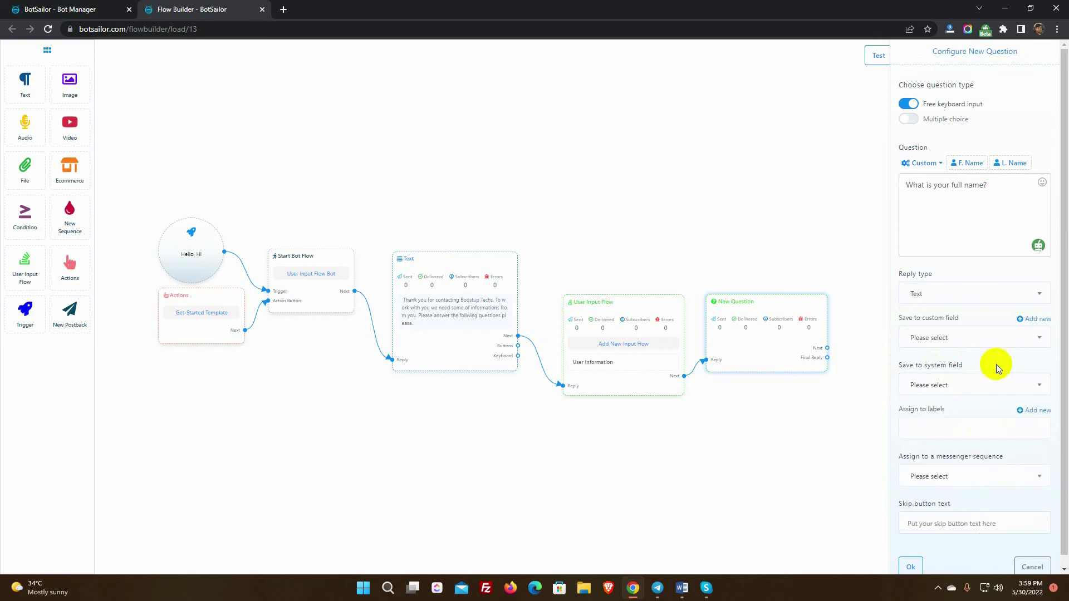
pyautogui.click(1019, 323)
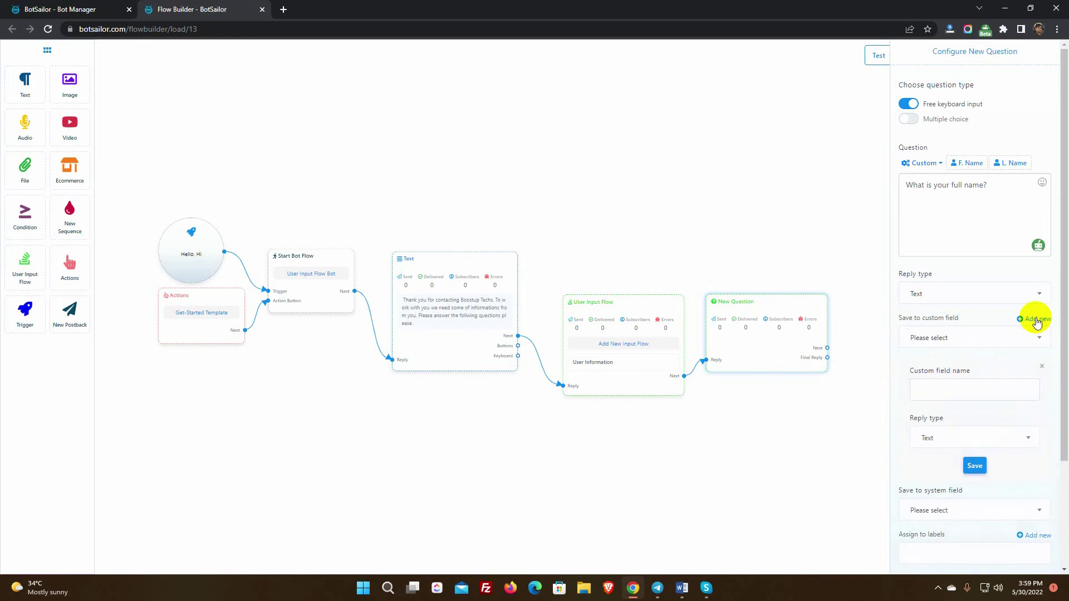
pyautogui.click(949, 389)
pyautogui.write('Full Name')
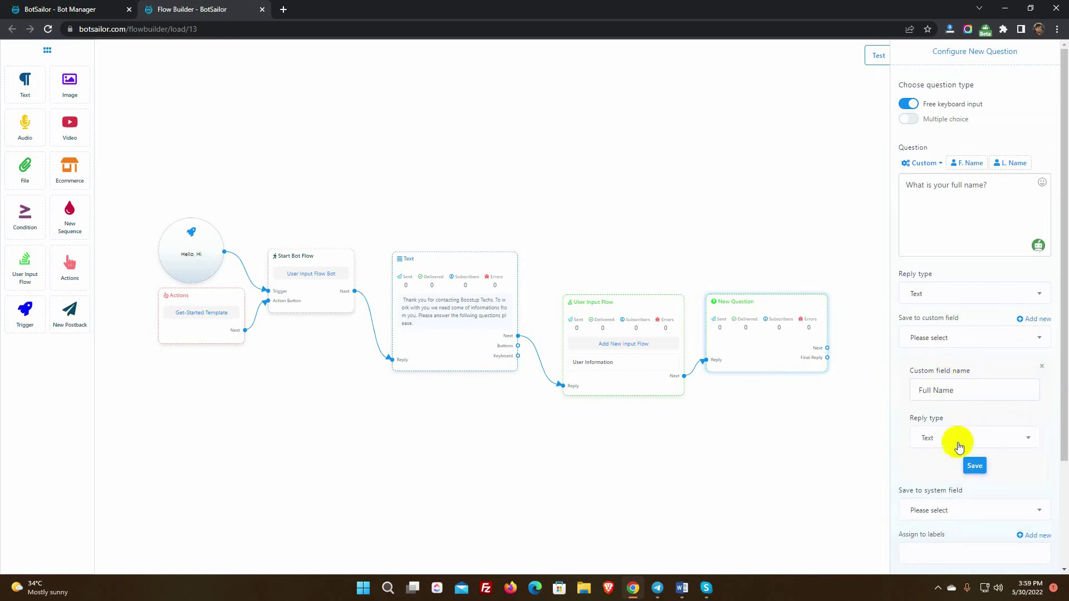
pyautogui.click(957, 440)
pyautogui.click(936, 339)
pyautogui.click(974, 465)
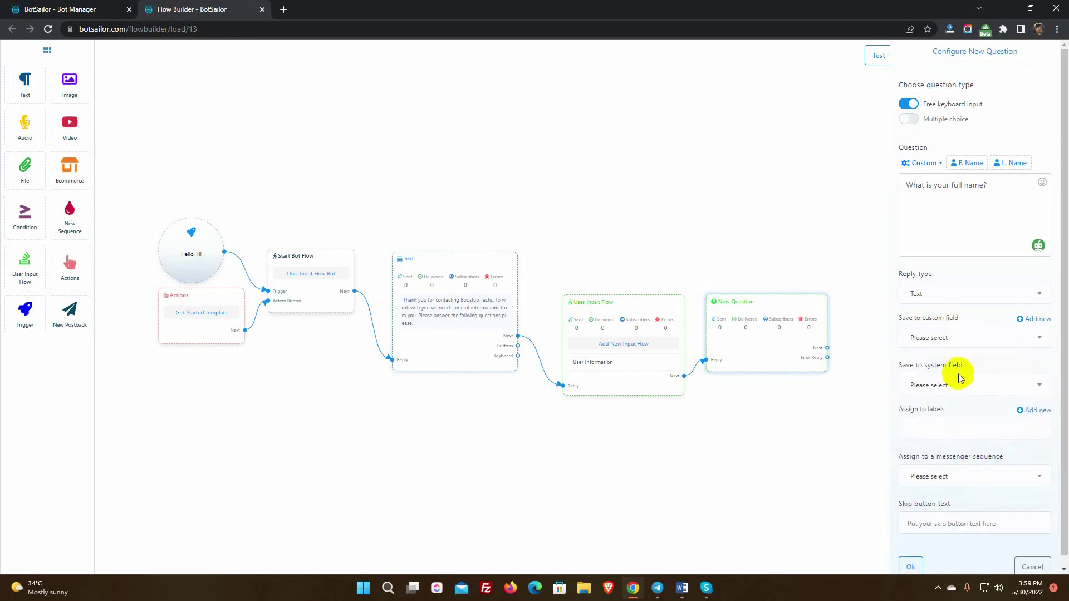
# Save answers to Full Name, add the User Input Flow label and Sequence test sequence, then confirm.
pyautogui.click(976, 339)
pyautogui.click(927, 383)
pyautogui.click(935, 419)
pyautogui.click(926, 469)
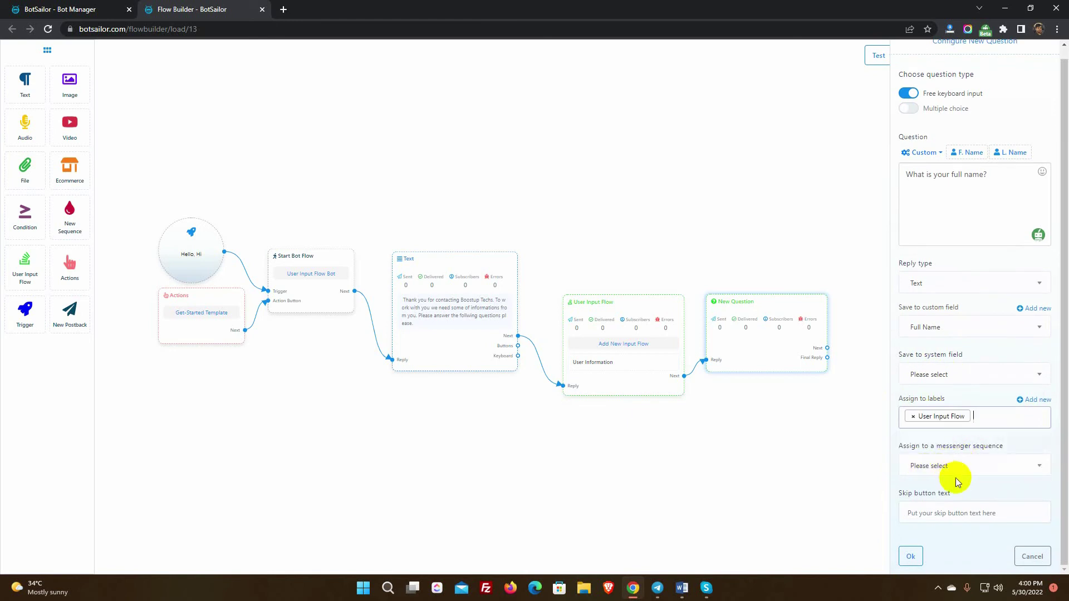
pyautogui.click(951, 465)
pyautogui.scroll(-1, 955, 430)
pyautogui.click(937, 441)
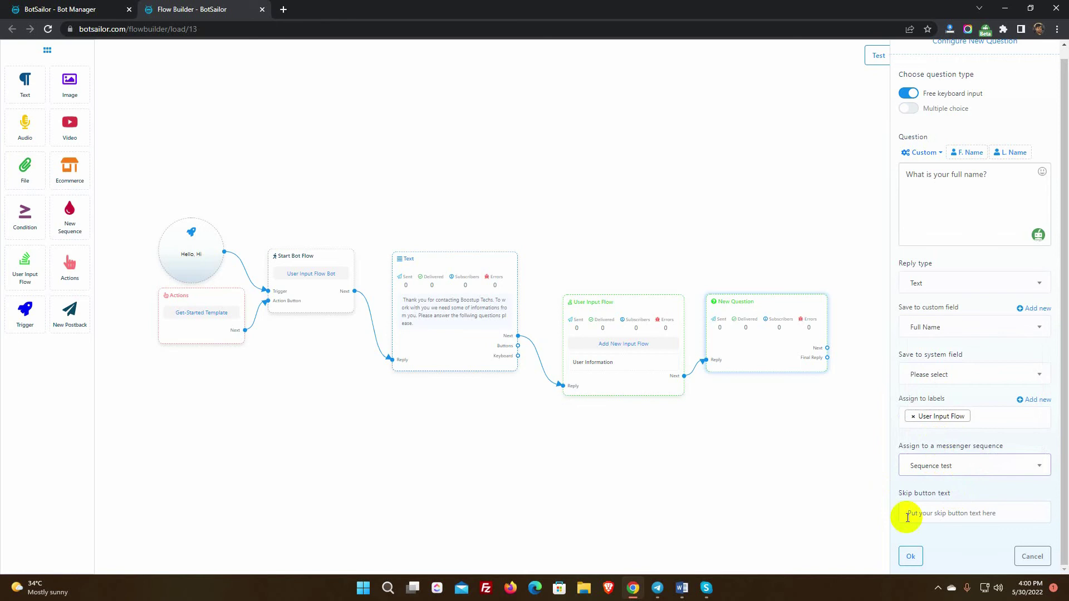
pyautogui.click(982, 511)
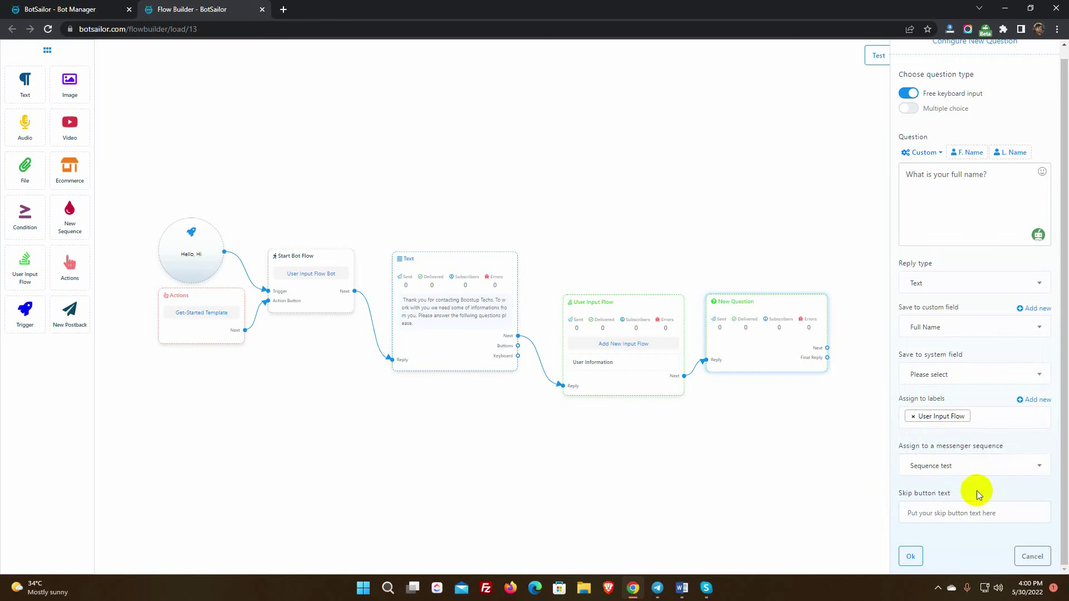
pyautogui.moveTo(950, 494); pyautogui.dragTo(899, 494)
pyautogui.click(922, 512)
pyautogui.click(912, 556)
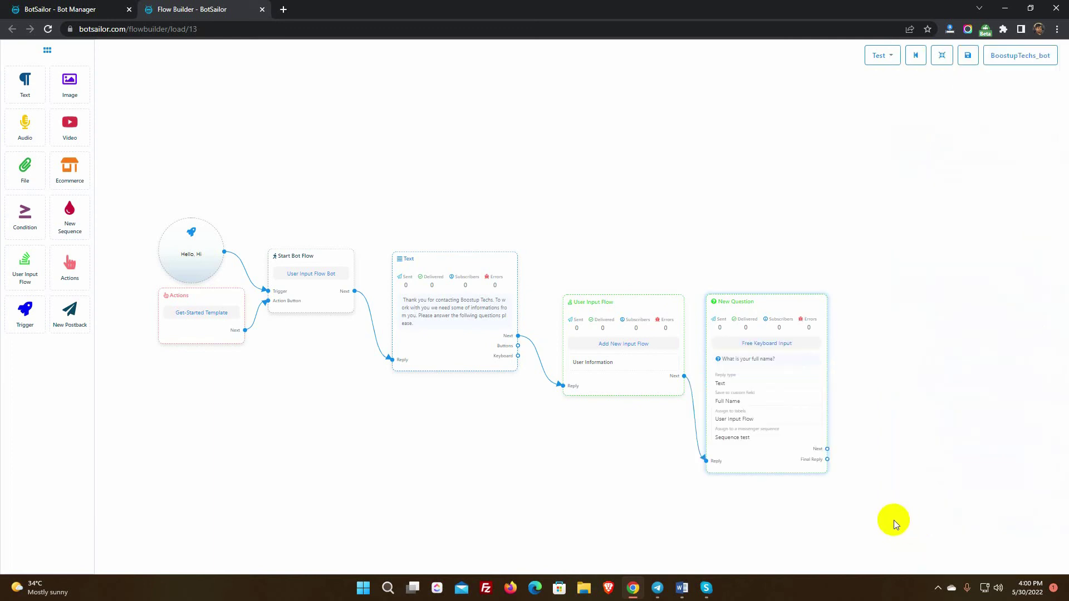
# Link a second free-keyboard question after the first, asking 'What is your contact phone number?'.
pyautogui.scroll(1, 854, 486)
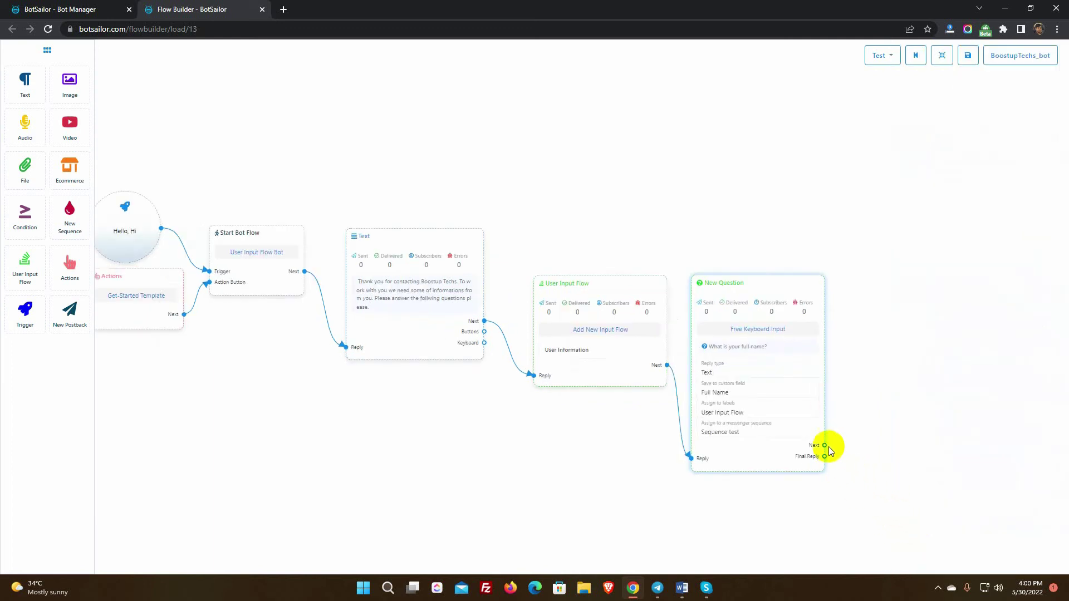
pyautogui.moveTo(824, 445); pyautogui.dragTo(856, 365)
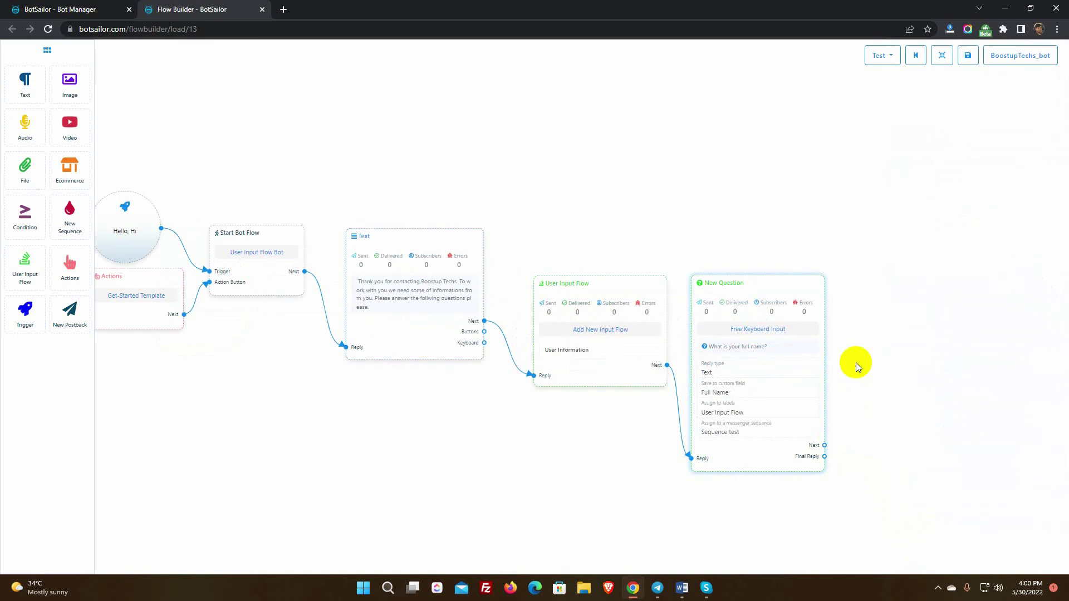
pyautogui.click(856, 362)
pyautogui.click(918, 104)
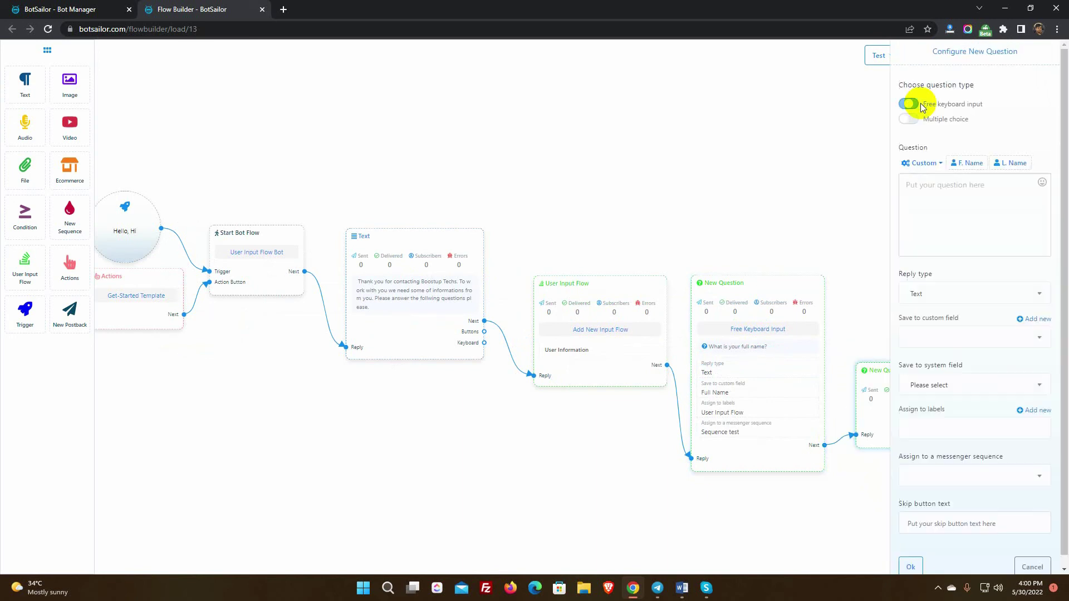
pyautogui.click(940, 192)
pyautogui.write('What is your conta')
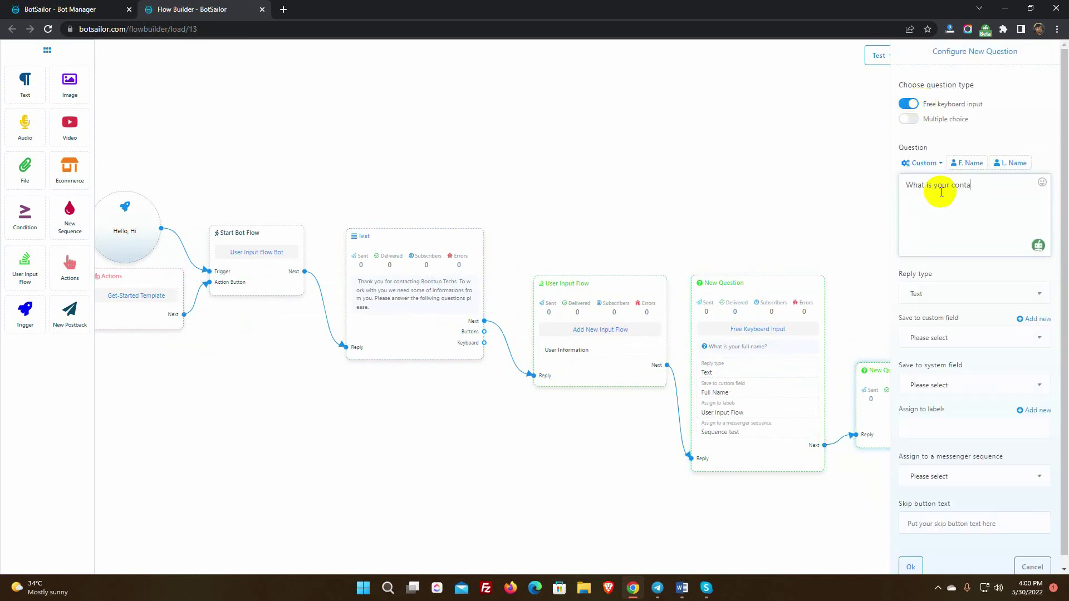
pyautogui.write('ct phone number')
pyautogui.write('?')
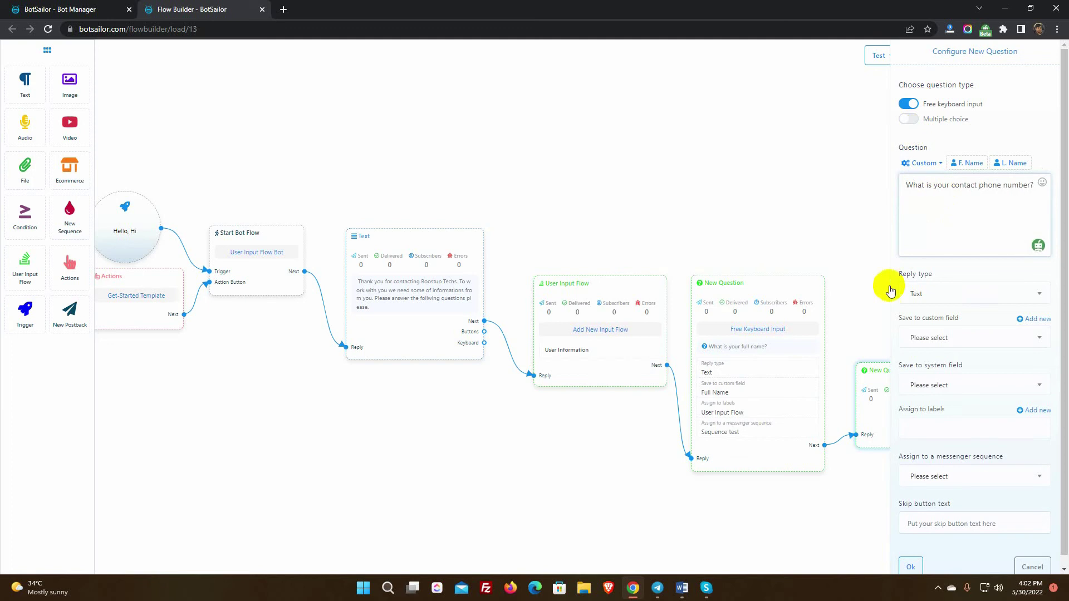
# Set the reply type to Phone, save it to the Phone system field, and confirm.
pyautogui.click(946, 294)
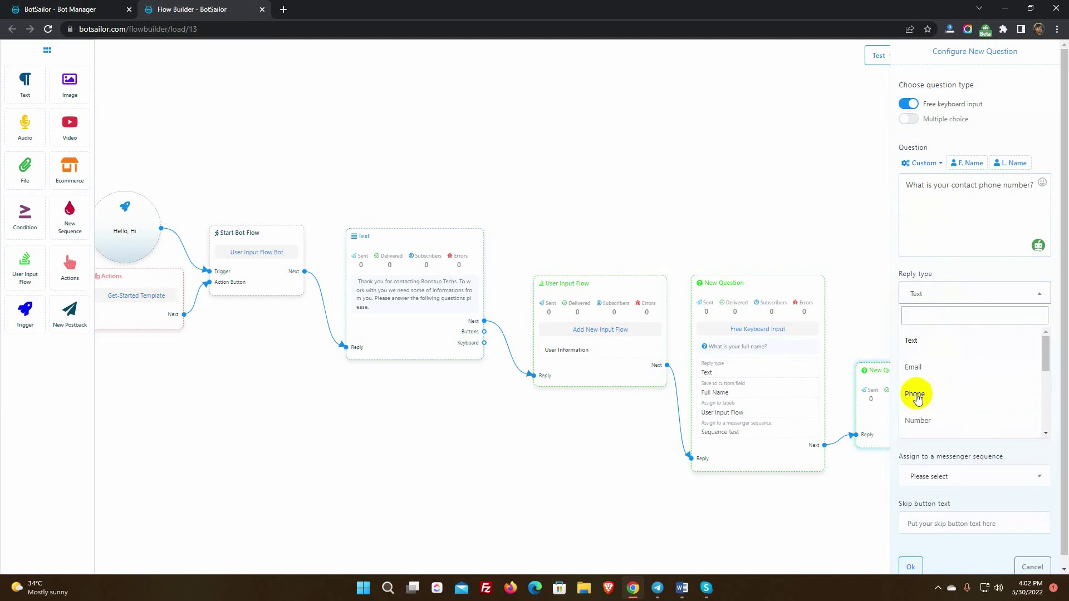
pyautogui.click(916, 394)
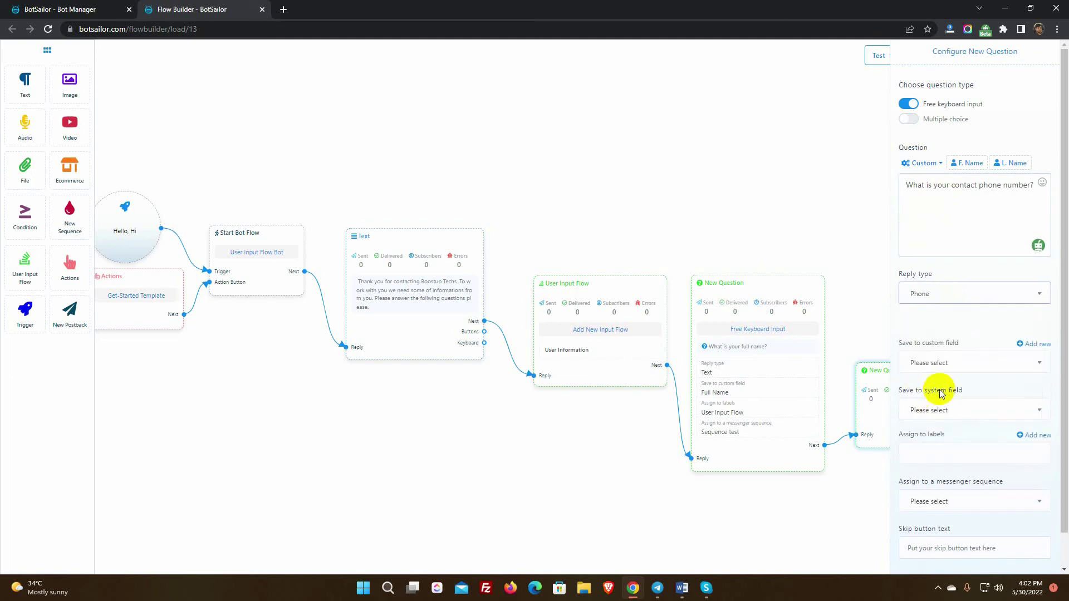
pyautogui.click(953, 410)
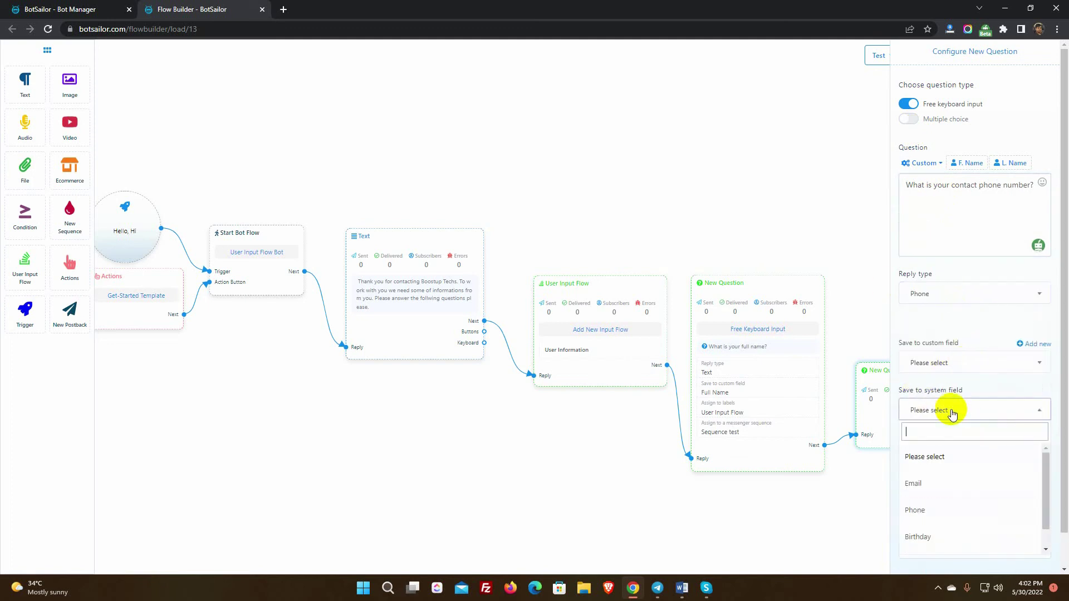
pyautogui.click(918, 511)
pyautogui.scroll(-3, 959, 479)
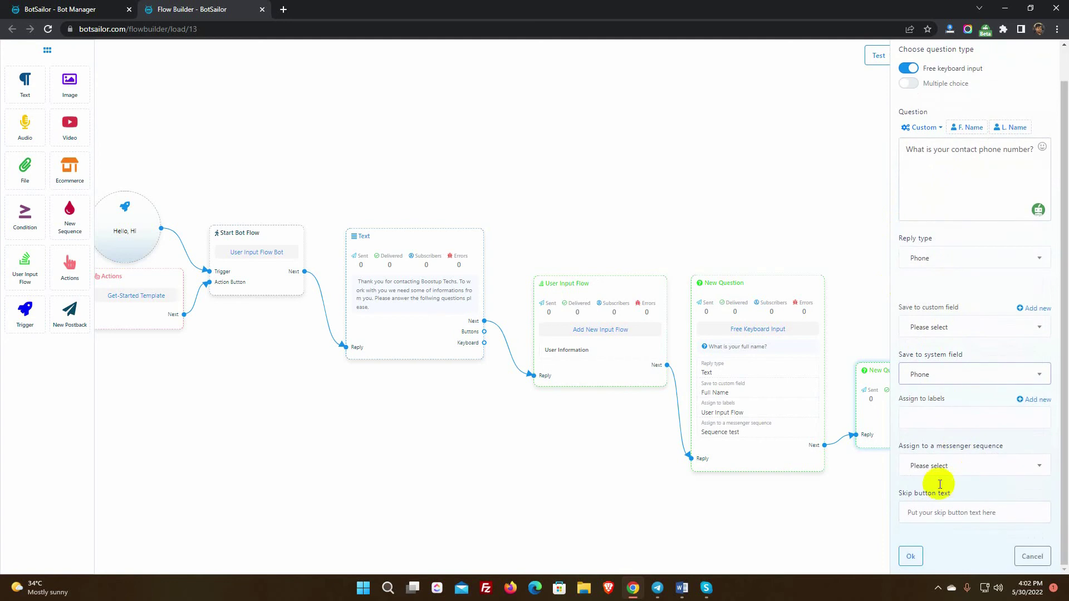
pyautogui.click(910, 557)
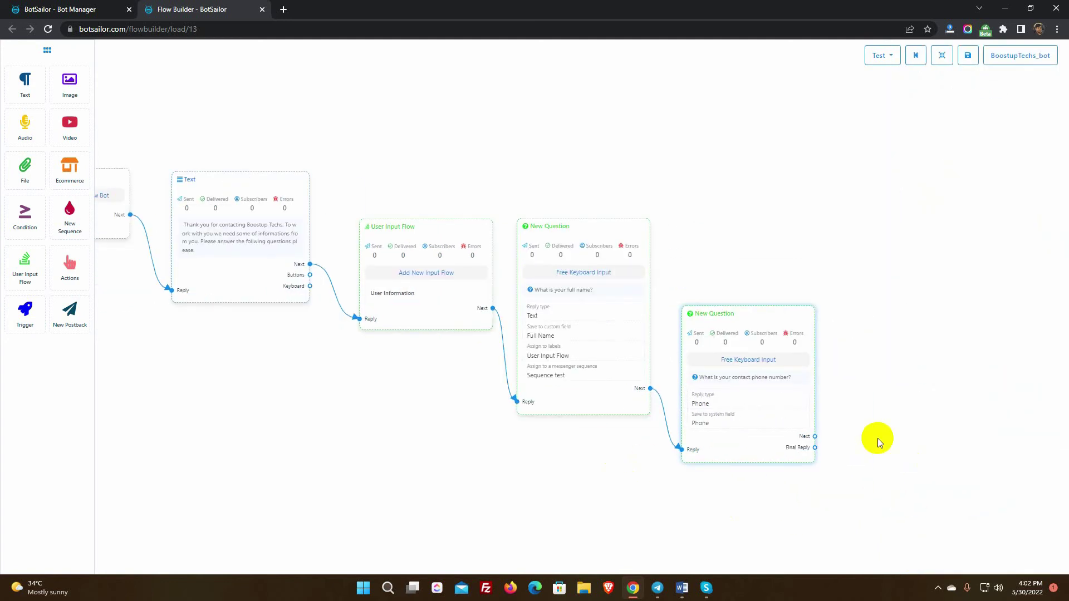
# Add a multiple-choice question 'What is your favorite color?' with answer options such as Green and Violet.
pyautogui.moveTo(814, 436); pyautogui.dragTo(836, 359)
pyautogui.doubleClick(894, 399)
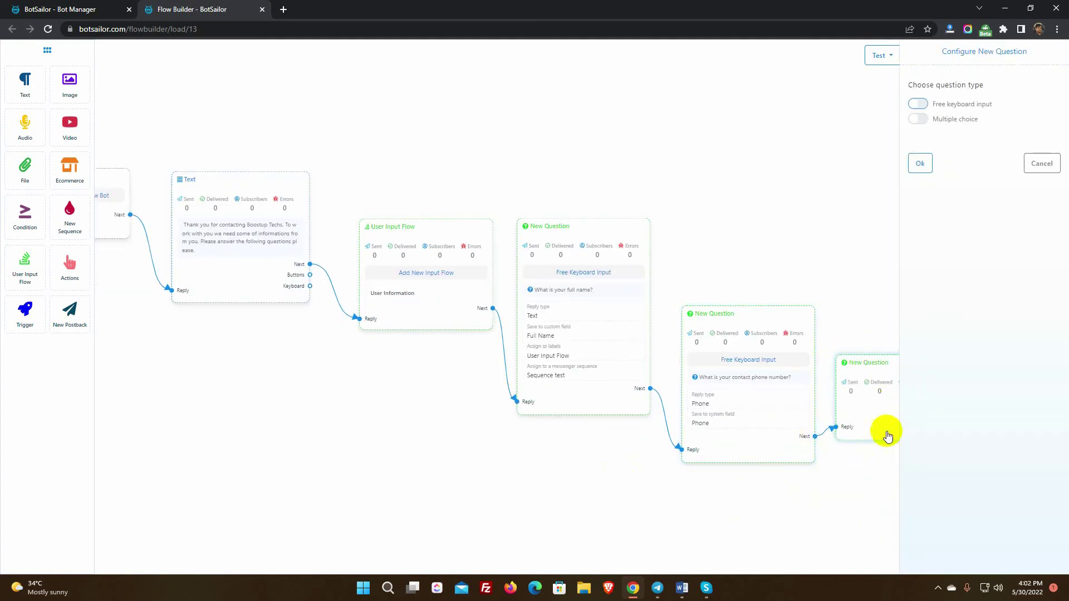
pyautogui.click(917, 119)
pyautogui.click(938, 202)
pyautogui.write('Wha')
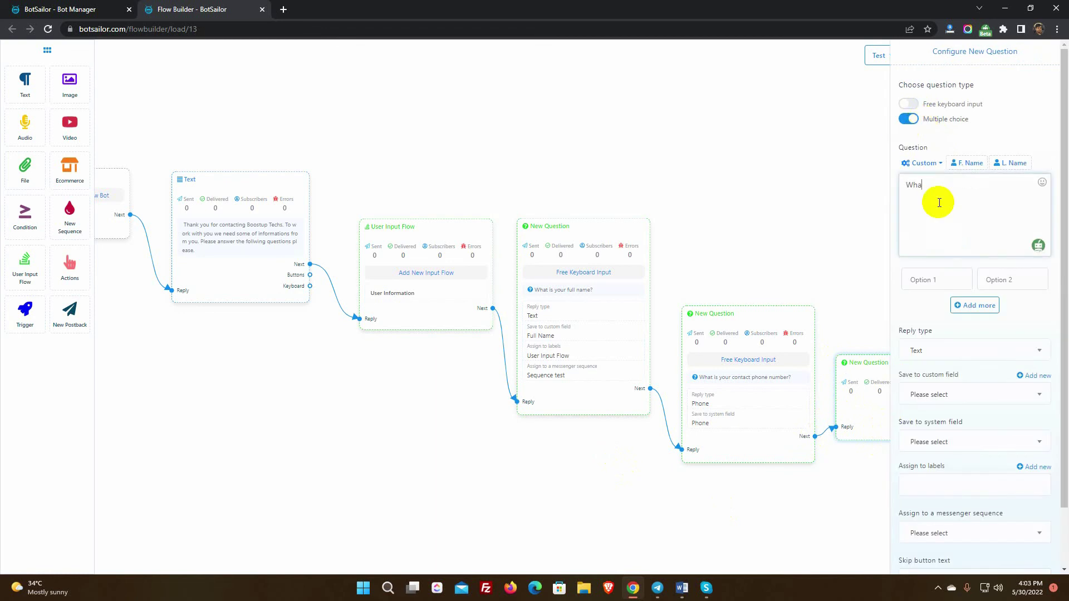
pyautogui.write('t is your favorite color?')
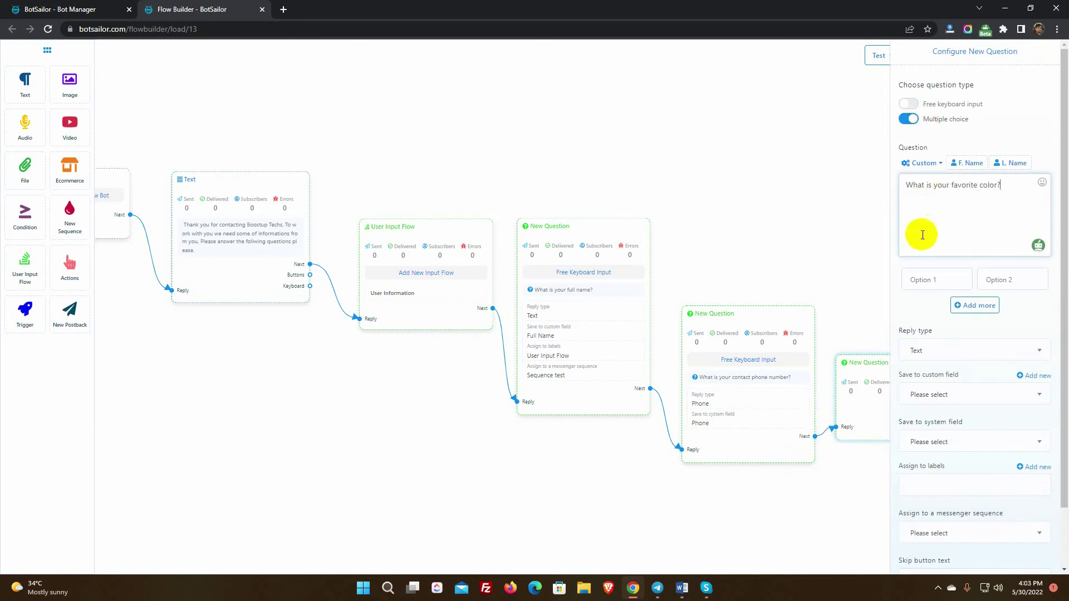
pyautogui.click(938, 281)
pyautogui.write('Green')
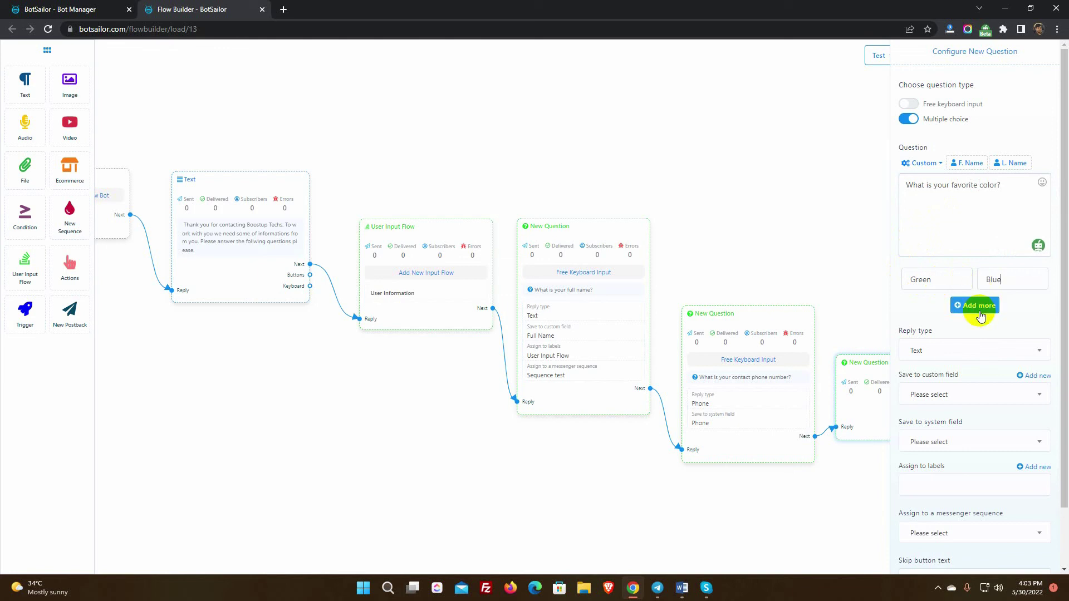
pyautogui.click(974, 305)
pyautogui.click(973, 346)
pyautogui.click(904, 352)
pyautogui.click(931, 306)
pyautogui.write('Violet')
pyautogui.click(1001, 304)
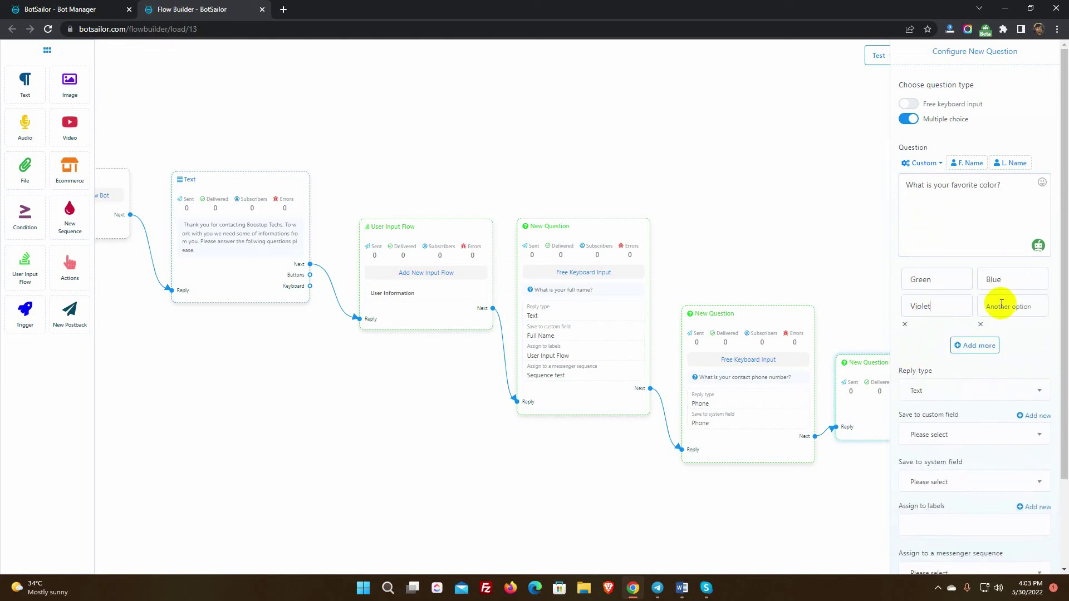
# Keep reply type Text, create a Text custom field 'Color', save answers to it, and confirm.
pyautogui.scroll(-2, 997, 363)
pyautogui.click(960, 285)
pyautogui.click(923, 330)
pyautogui.click(1033, 309)
pyautogui.click(970, 375)
pyautogui.write('Color')
pyautogui.click(935, 427)
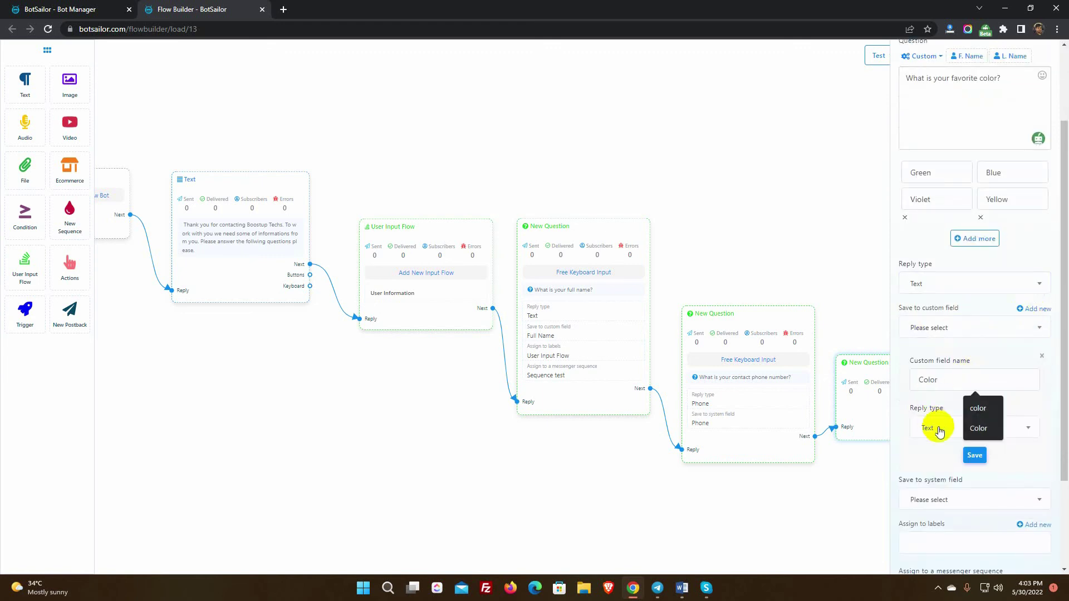
pyautogui.click(941, 473)
pyautogui.scroll(-1, 968, 435)
pyautogui.click(981, 402)
pyautogui.click(965, 326)
pyautogui.click(934, 392)
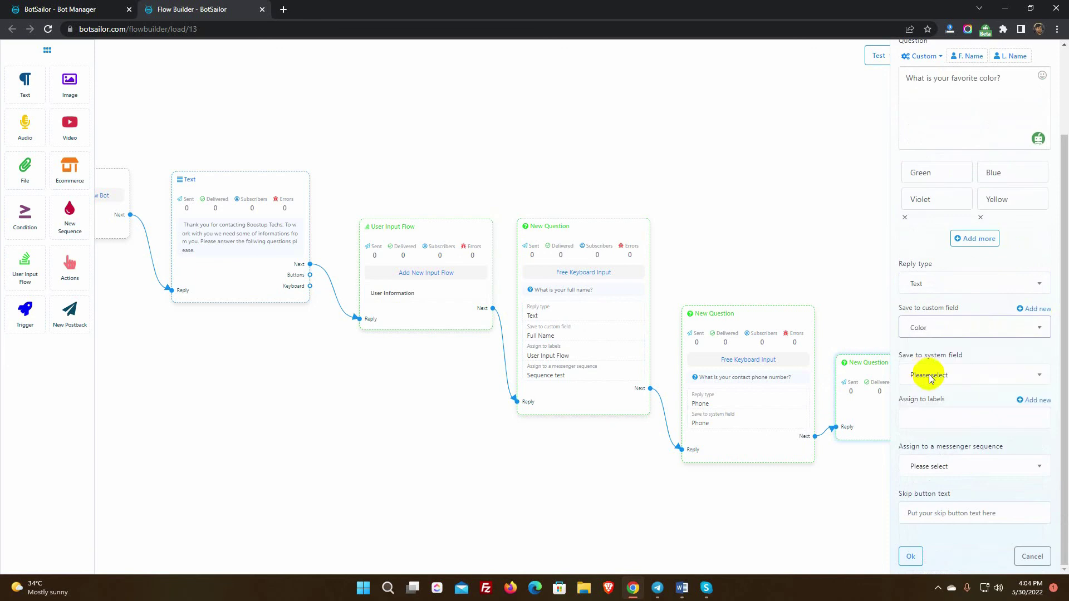
pyautogui.click(910, 556)
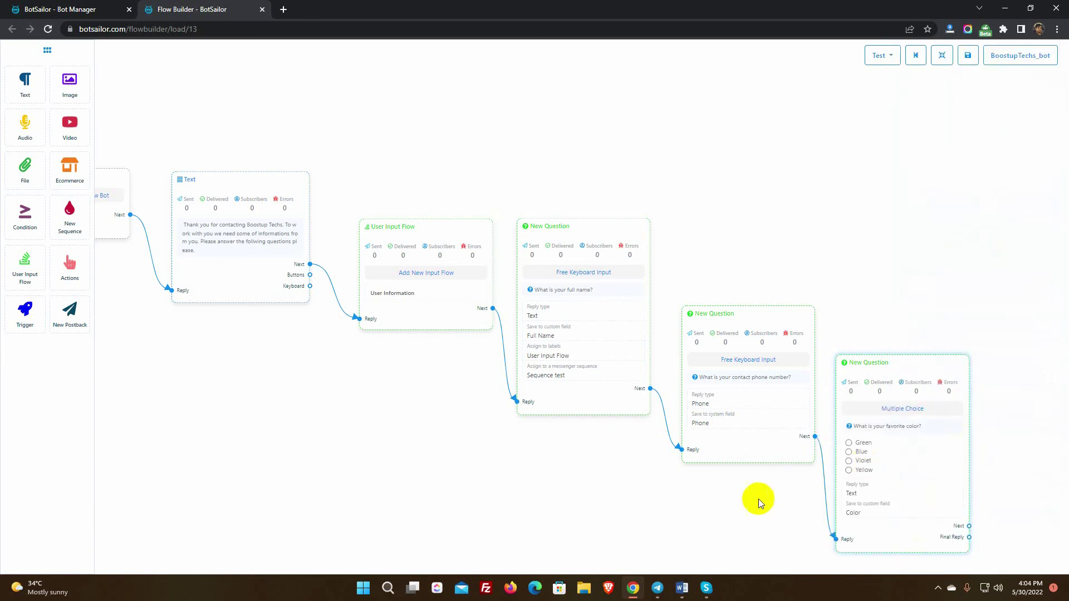
# Link a new free-keyboard question after the colour question, starting its message with 'Hey'.
pyautogui.moveTo(717, 501); pyautogui.dragTo(506, 461)
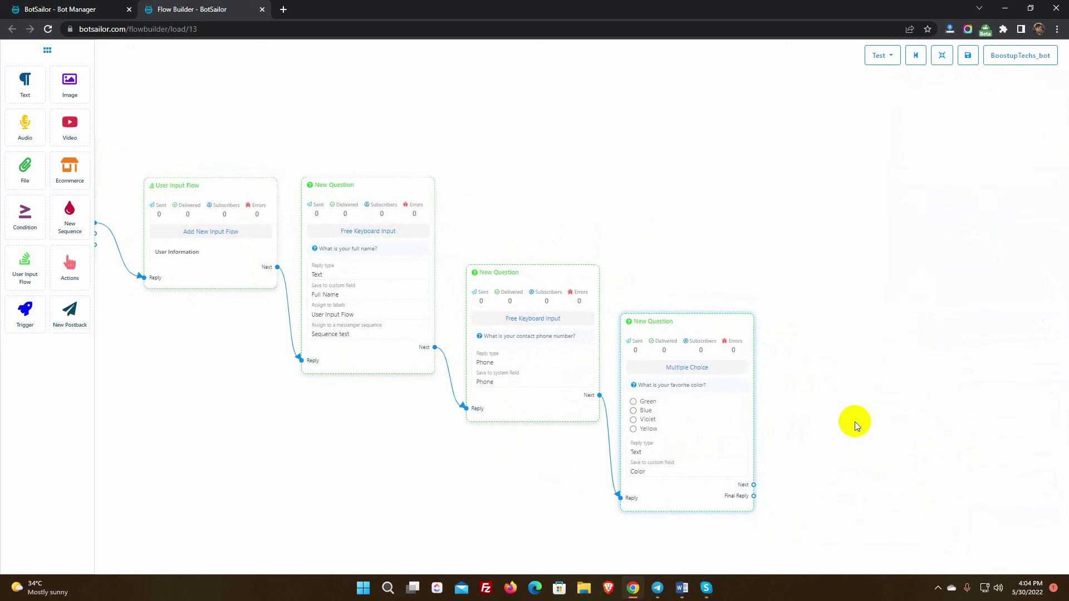
pyautogui.moveTo(753, 486); pyautogui.dragTo(788, 378)
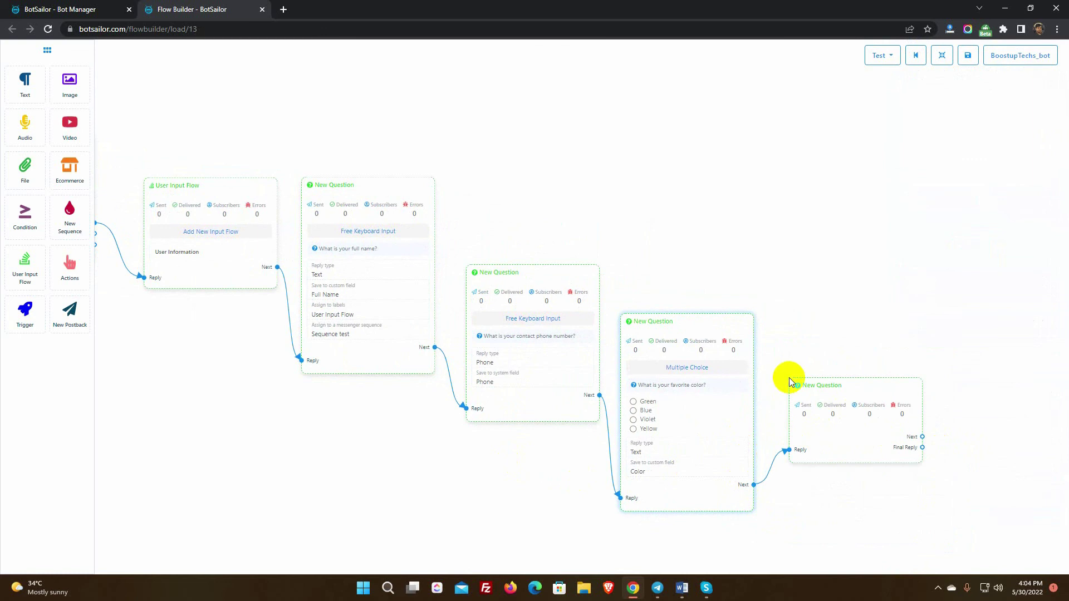
pyautogui.click(845, 432)
pyautogui.doubleClick(845, 432)
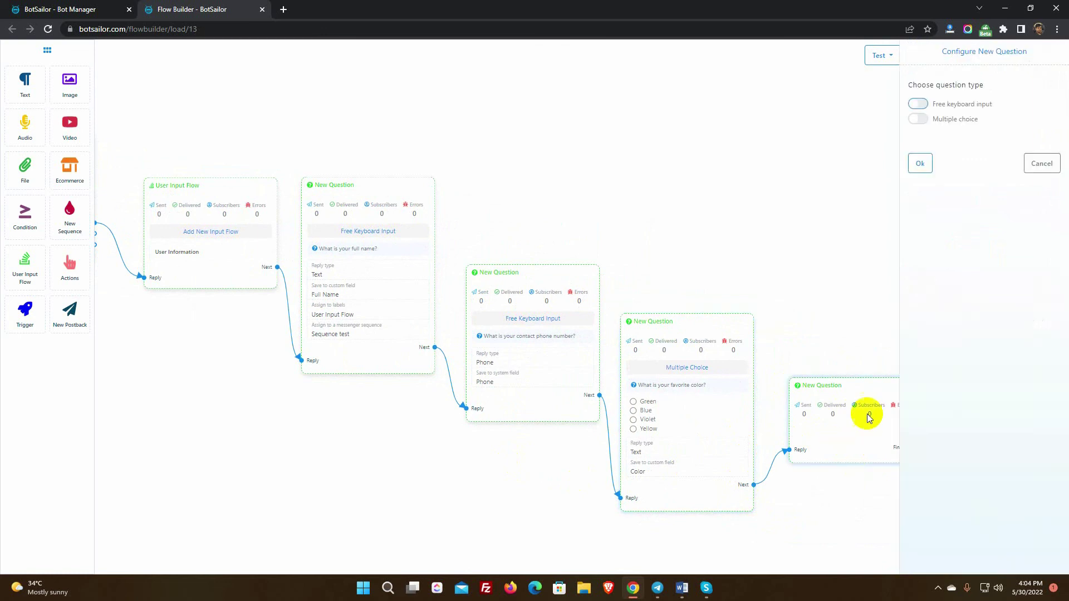
pyautogui.click(919, 106)
pyautogui.click(900, 177)
pyautogui.write('Hey')
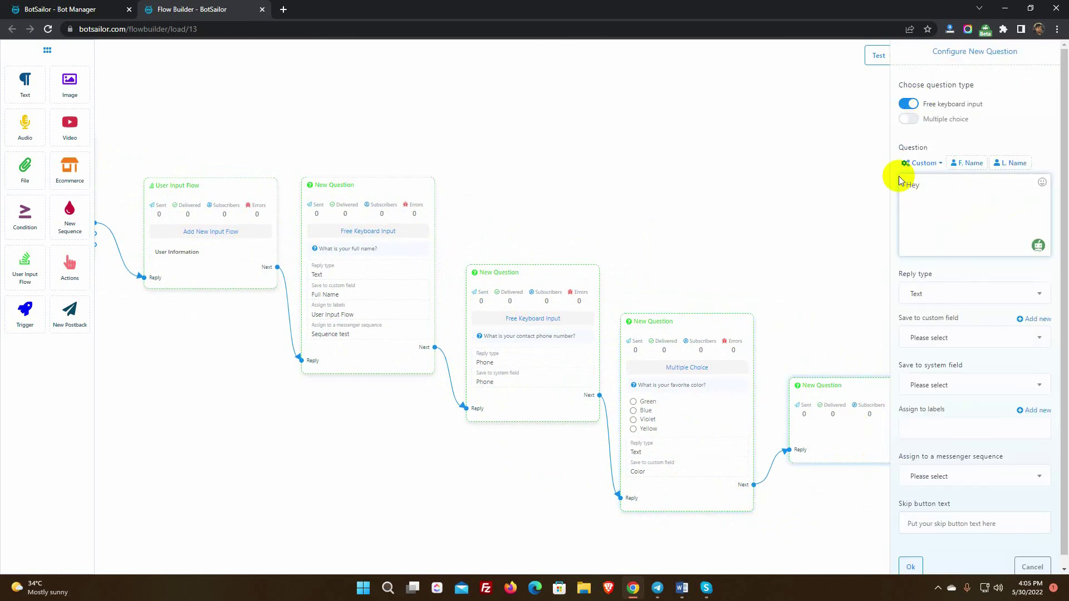
# Insert #Full Name# and #Color# into the message and ask for the user's email address.
pyautogui.click(923, 162)
pyautogui.click(933, 192)
pyautogui.write(', n')
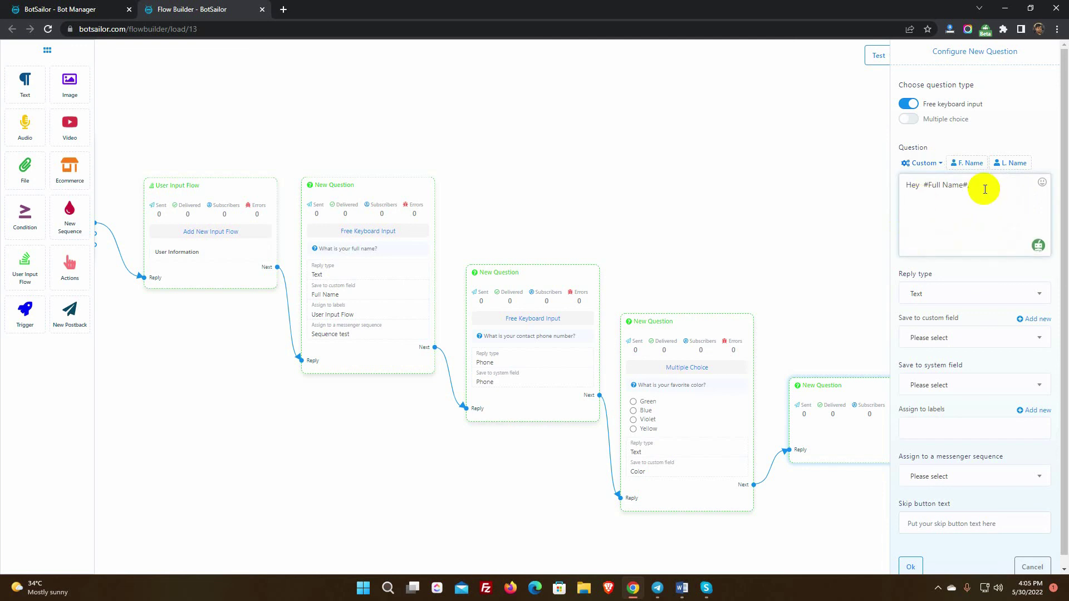
pyautogui.write('ow we know your favorite colo')
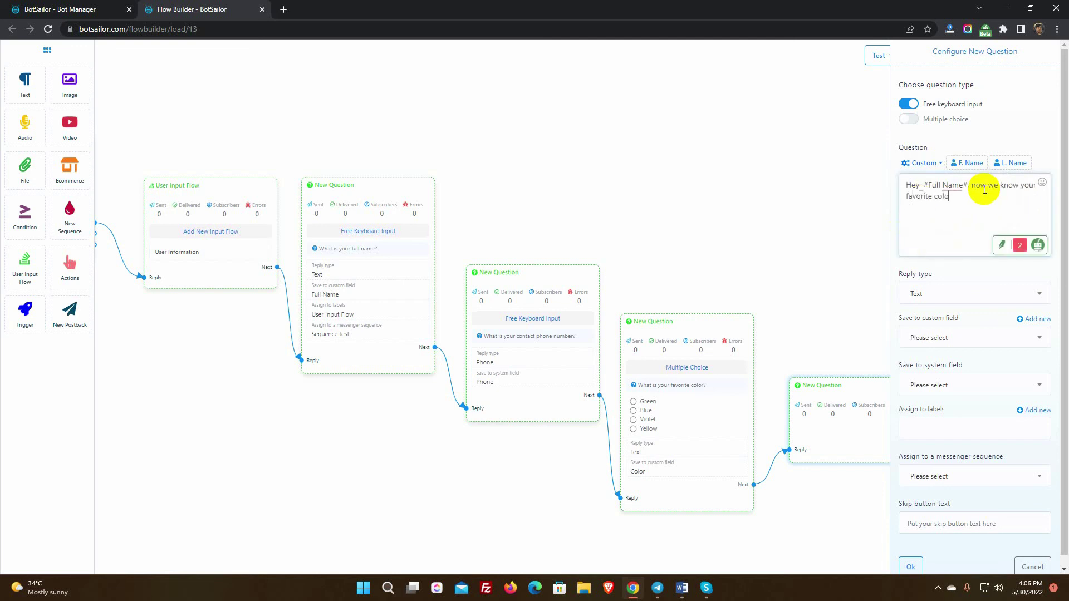
pyautogui.write('r is:')
pyautogui.click(924, 163)
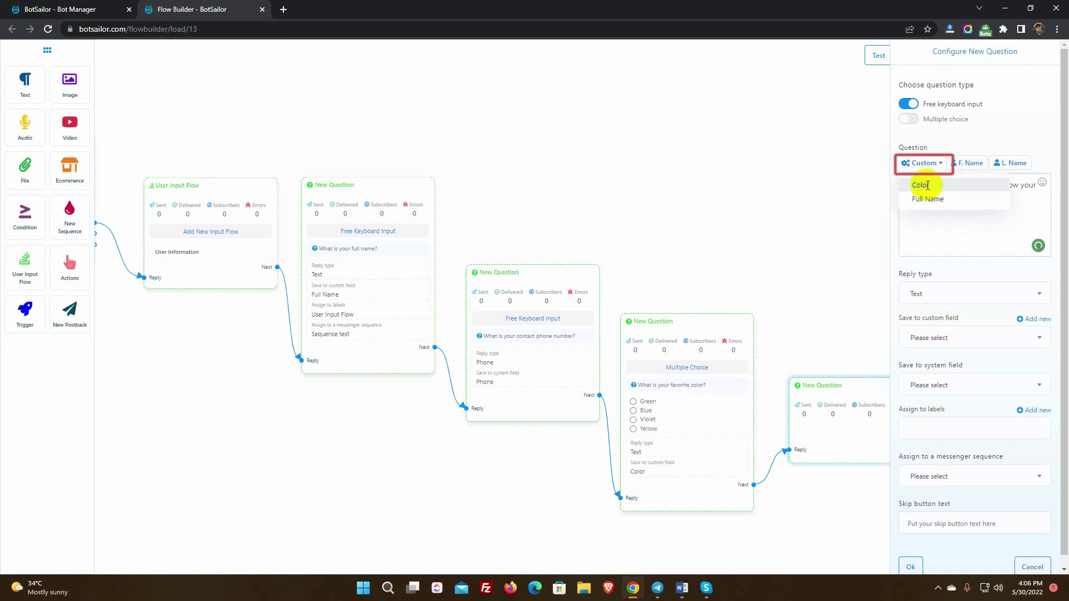
pyautogui.click(904, 181)
pyautogui.click(1012, 198)
pyautogui.write('. Now we just need')
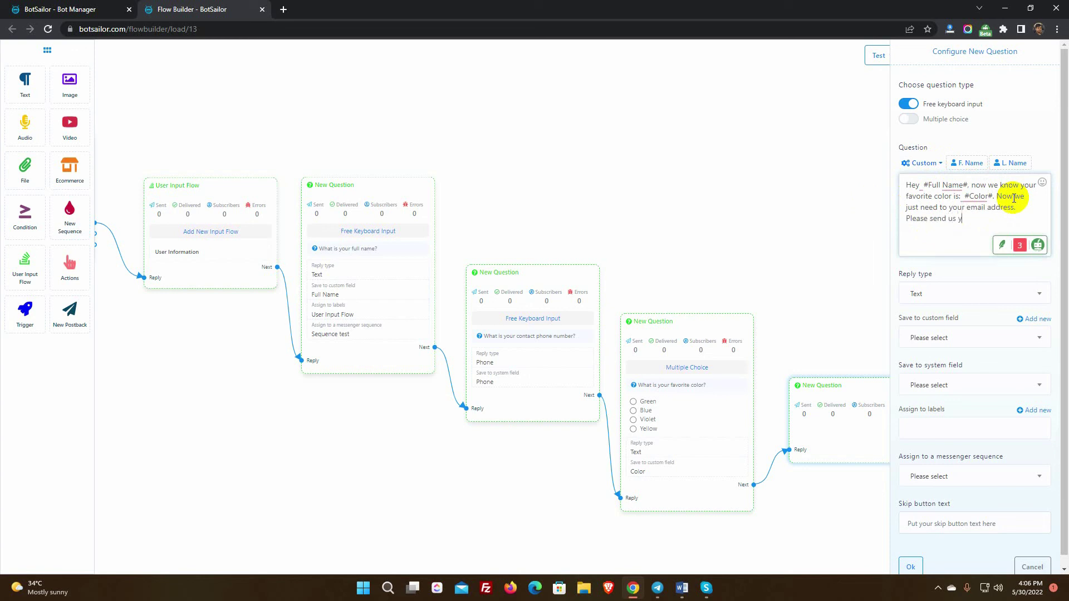
pyautogui.write(' to your email address.')
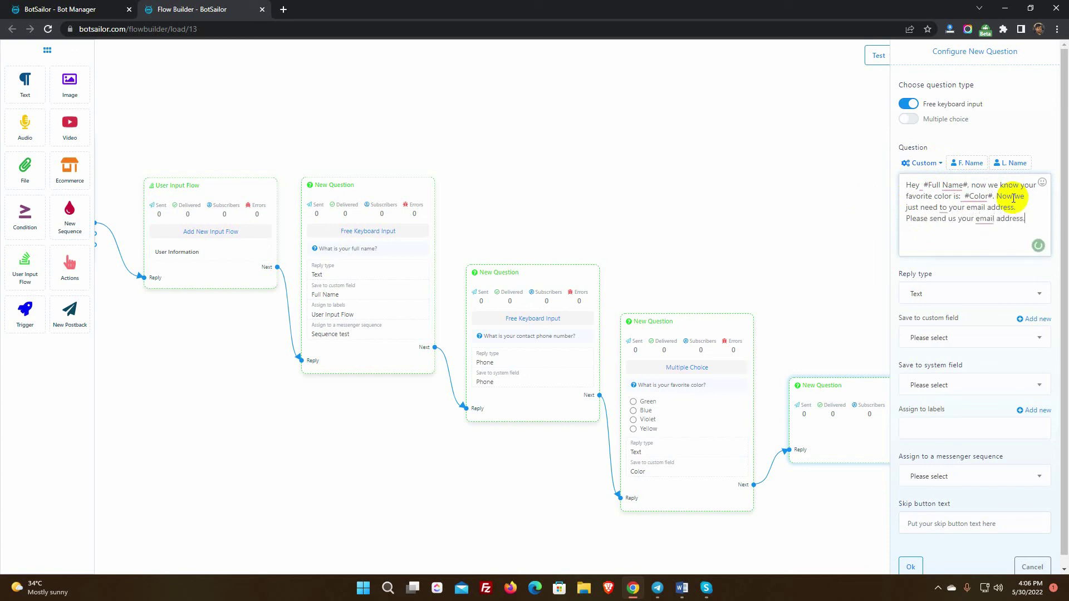
# Set the reply type to Email, save it to the Email system field, and confirm.
pyautogui.click(965, 285)
pyautogui.click(925, 354)
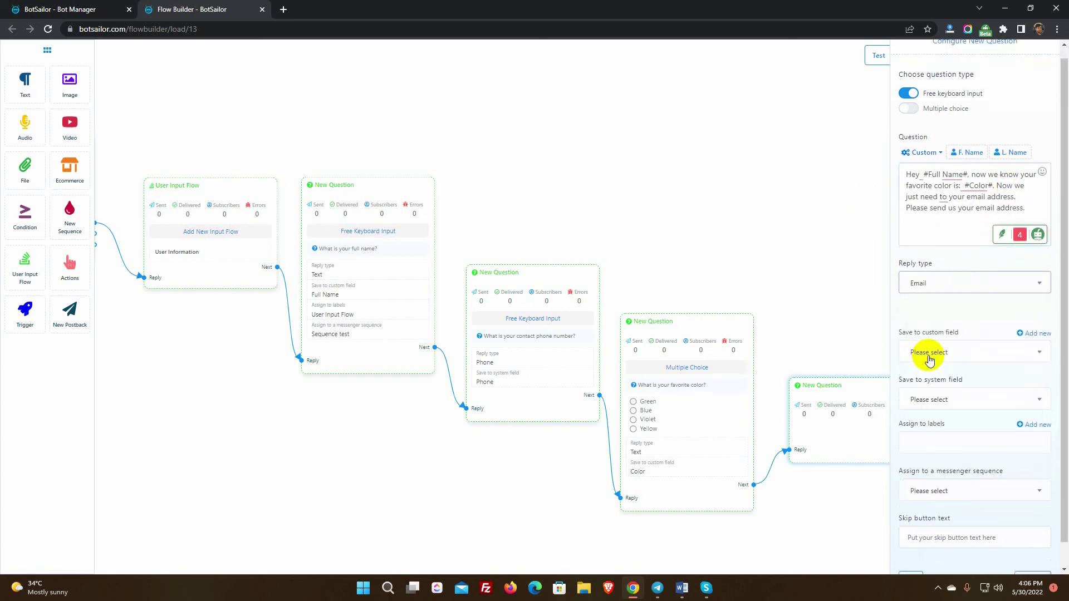
pyautogui.scroll(-1, 979, 378)
pyautogui.click(946, 374)
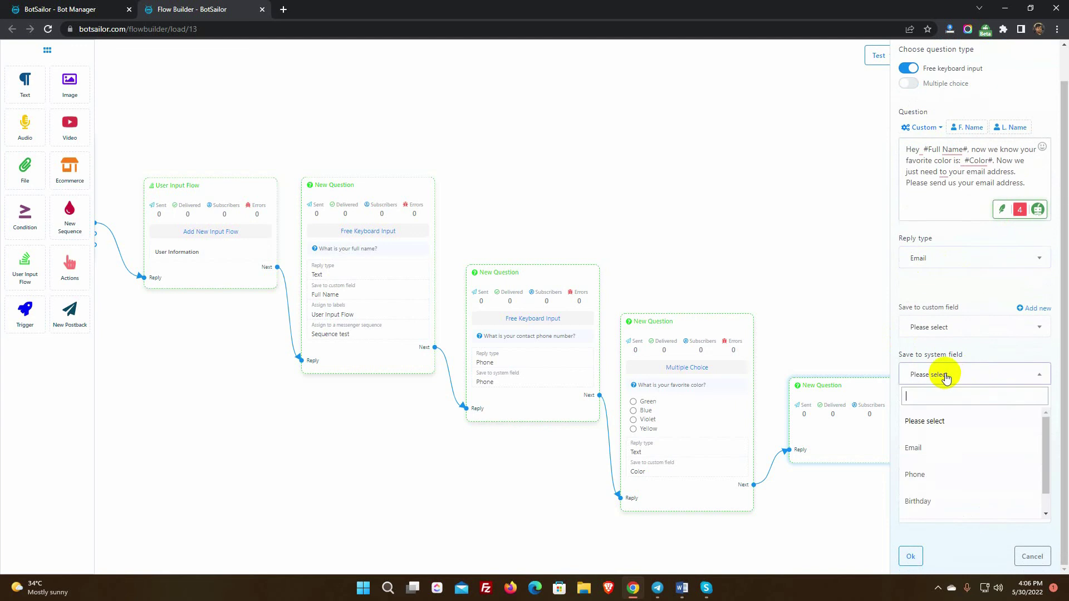
pyautogui.click(925, 445)
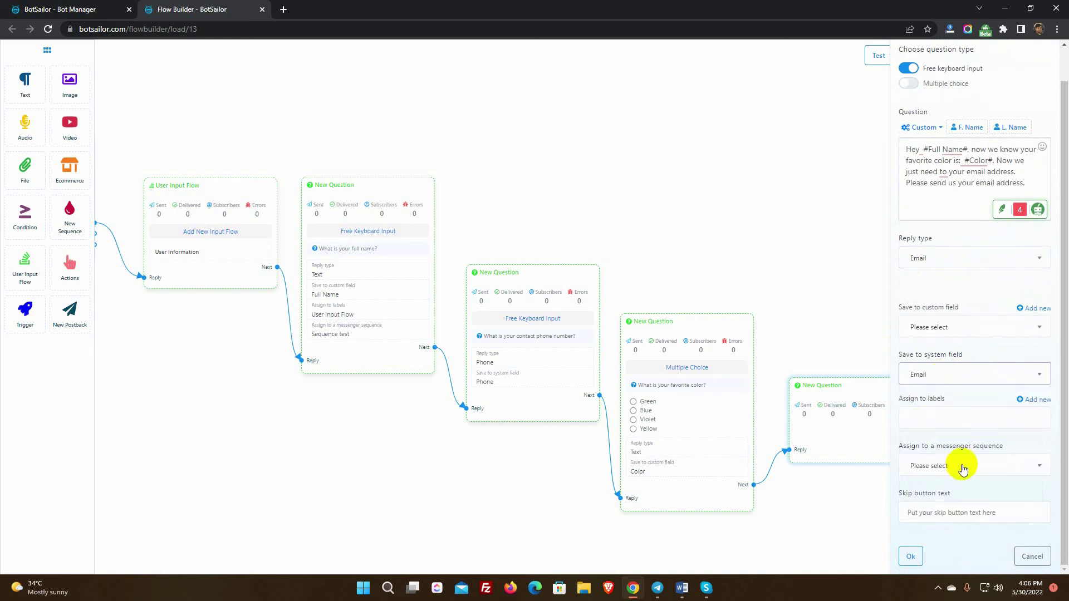
pyautogui.click(911, 556)
# Attach a new postback to the Final Reply and title it 'Final Reply for user input flow'.
pyautogui.scroll(-3, 946, 401)
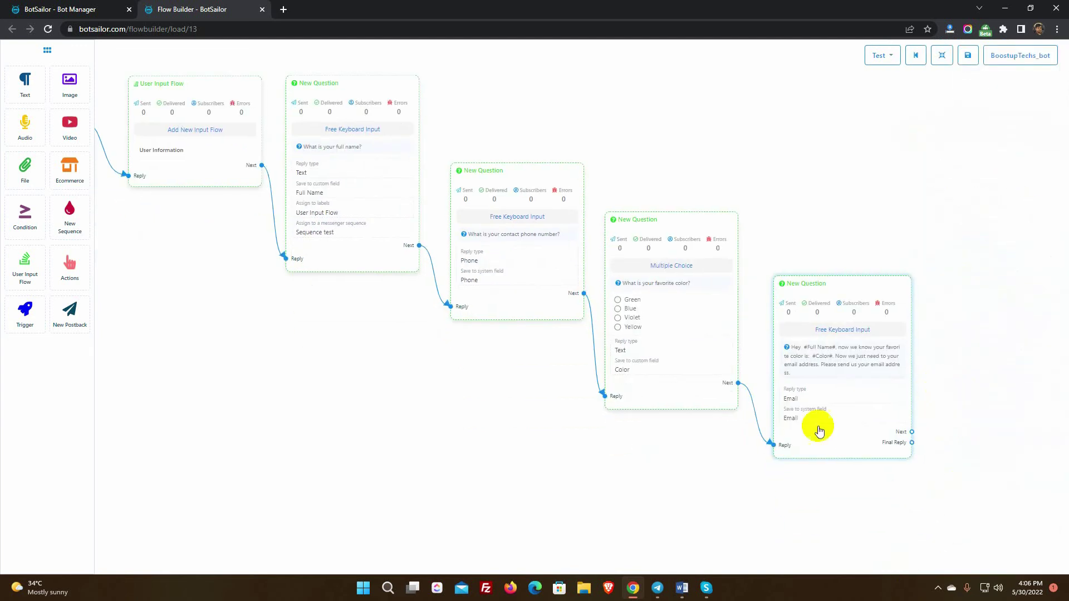
pyautogui.hscroll(3, 644, 465)
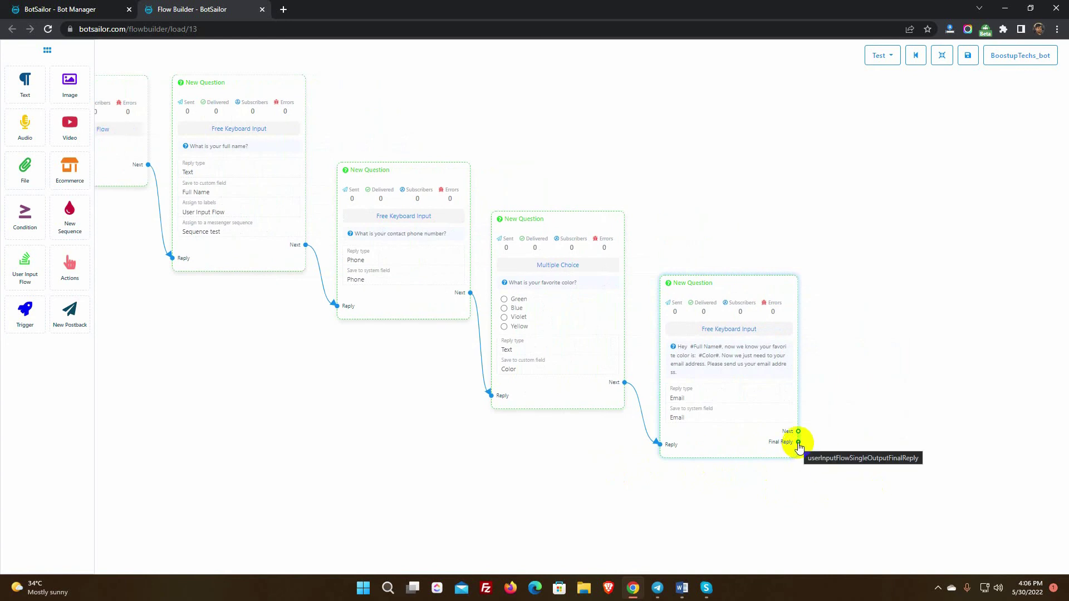
pyautogui.moveTo(798, 443); pyautogui.dragTo(834, 323)
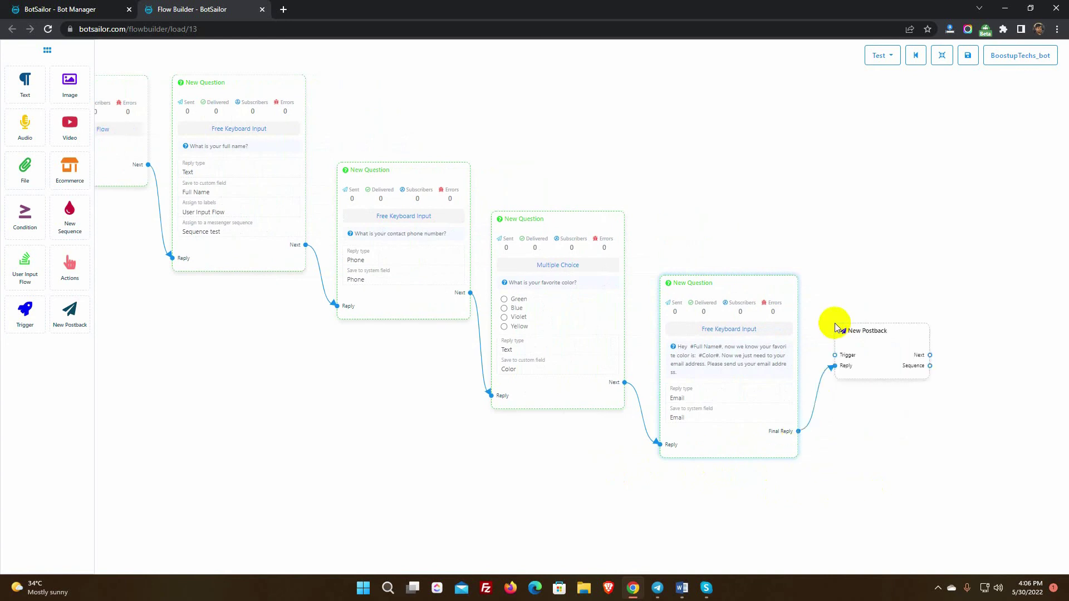
pyautogui.doubleClick(879, 352)
pyautogui.write('Final Reply for user input flow')
pyautogui.press('Return')
# Add a thank-you Text reply after the postback and save the flow.
pyautogui.moveTo(939, 370); pyautogui.dragTo(957, 320)
pyautogui.click(981, 331)
pyautogui.doubleClick(1031, 378)
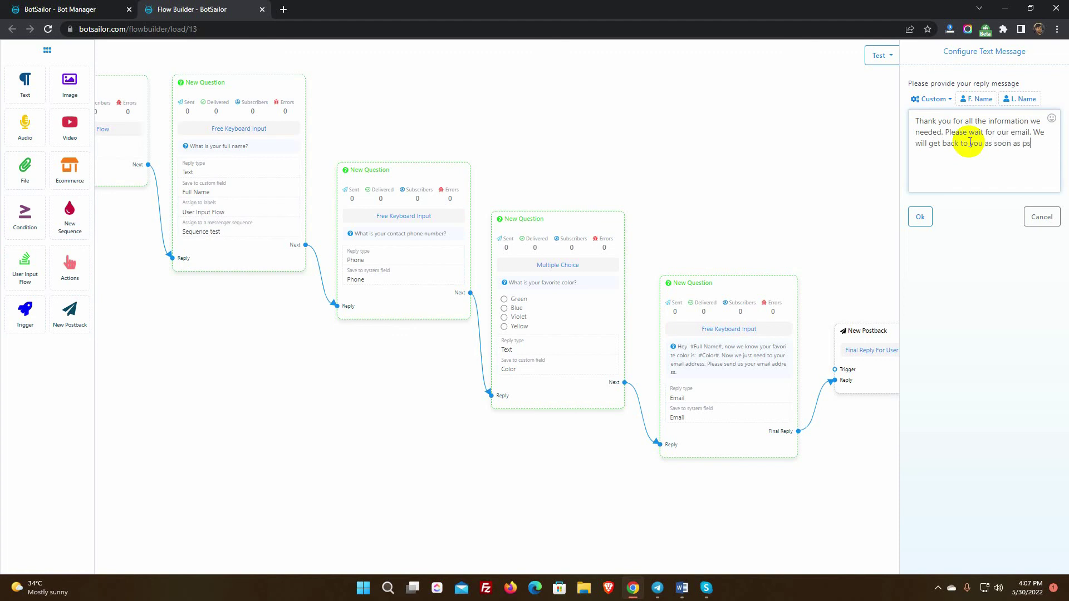
pyautogui.click(919, 217)
pyautogui.click(967, 55)
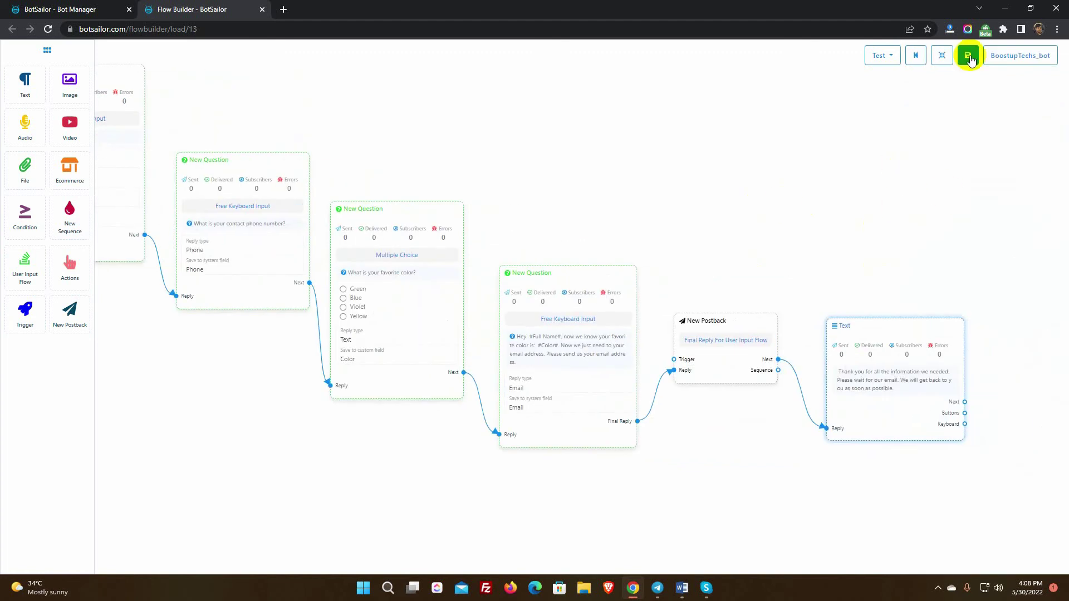
pyautogui.scroll(-5, 723, 245)
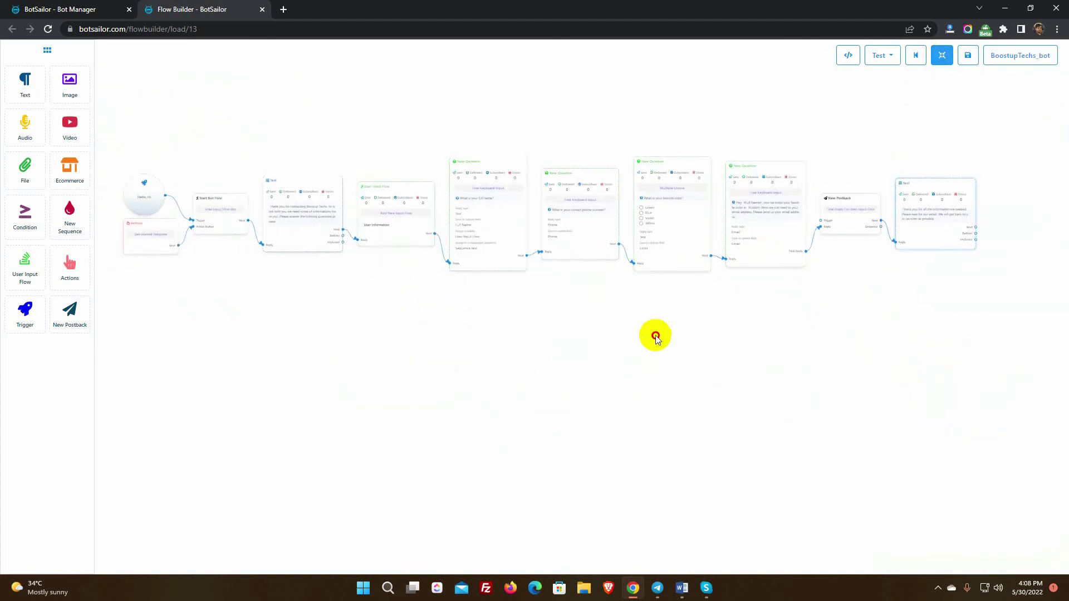
# Arrange the flow nodes, then start the BoostupTechs bot chat in Telegram.
pyautogui.click(939, 56)
pyautogui.click(657, 587)
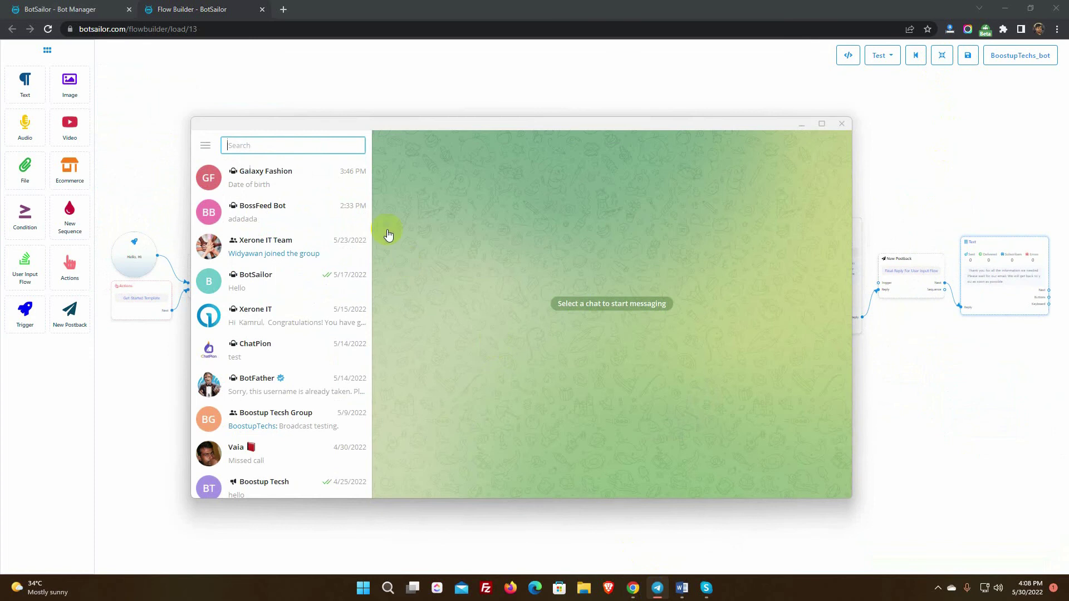
pyautogui.write('boo')
pyautogui.click(258, 241)
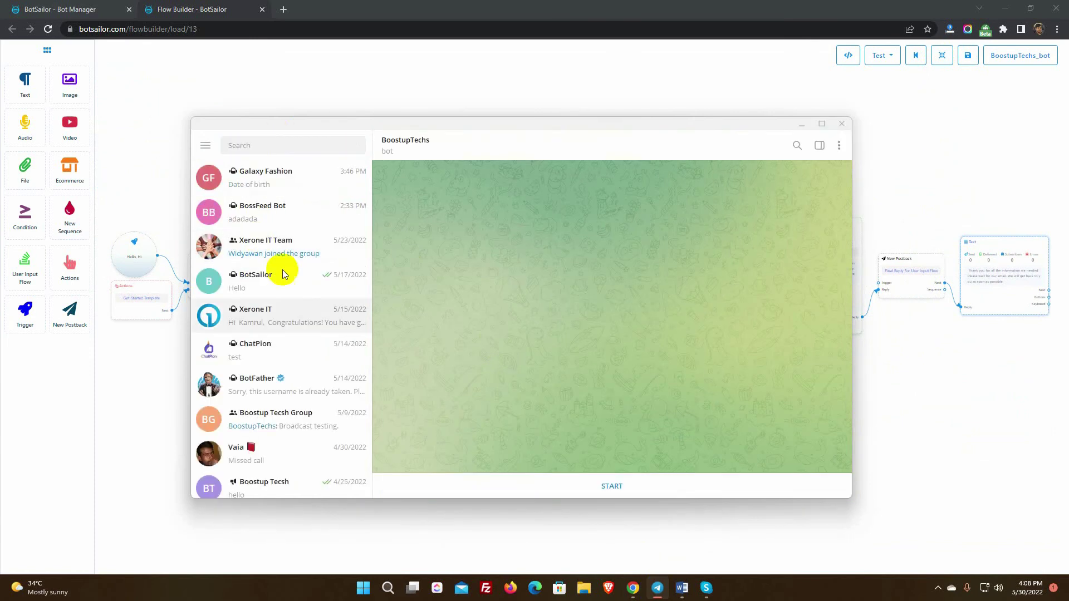
pyautogui.click(614, 486)
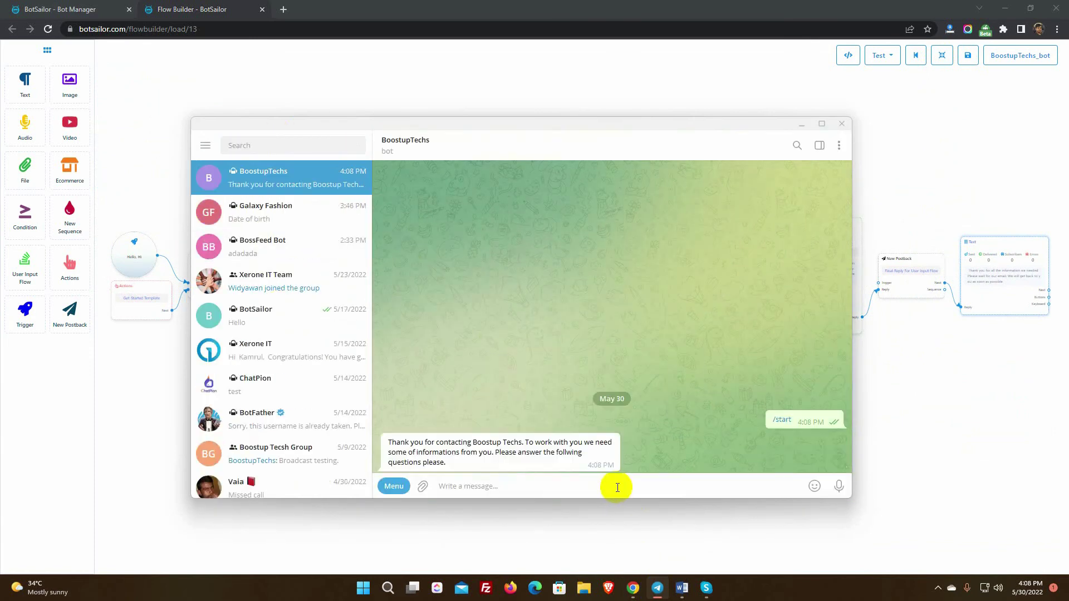
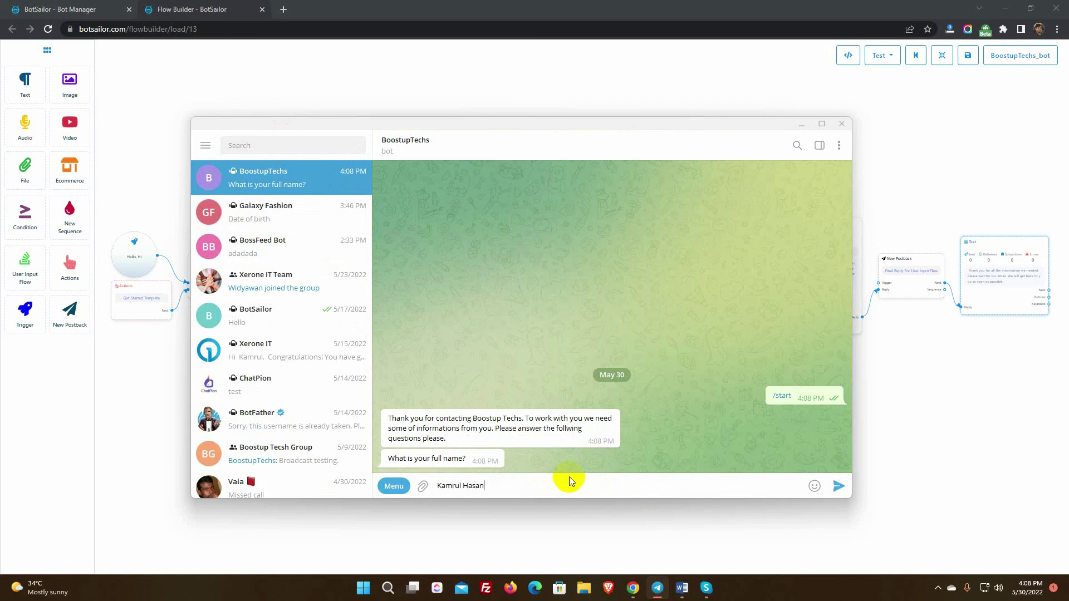
# Answer the bot with the user's full name and phone number, then choose Green.
pyautogui.press('Return')
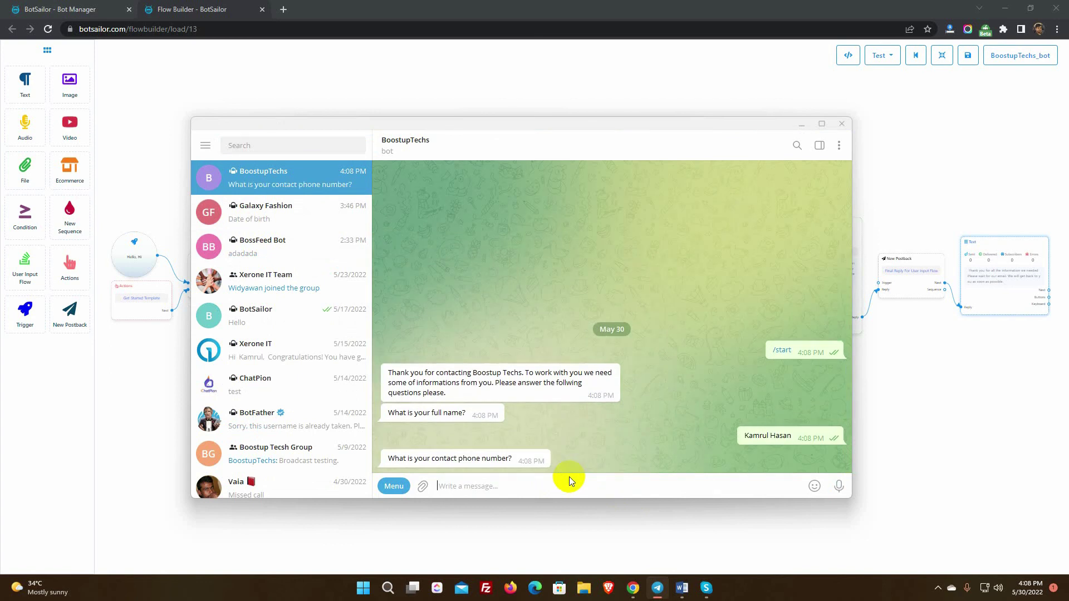
pyautogui.press('Return')
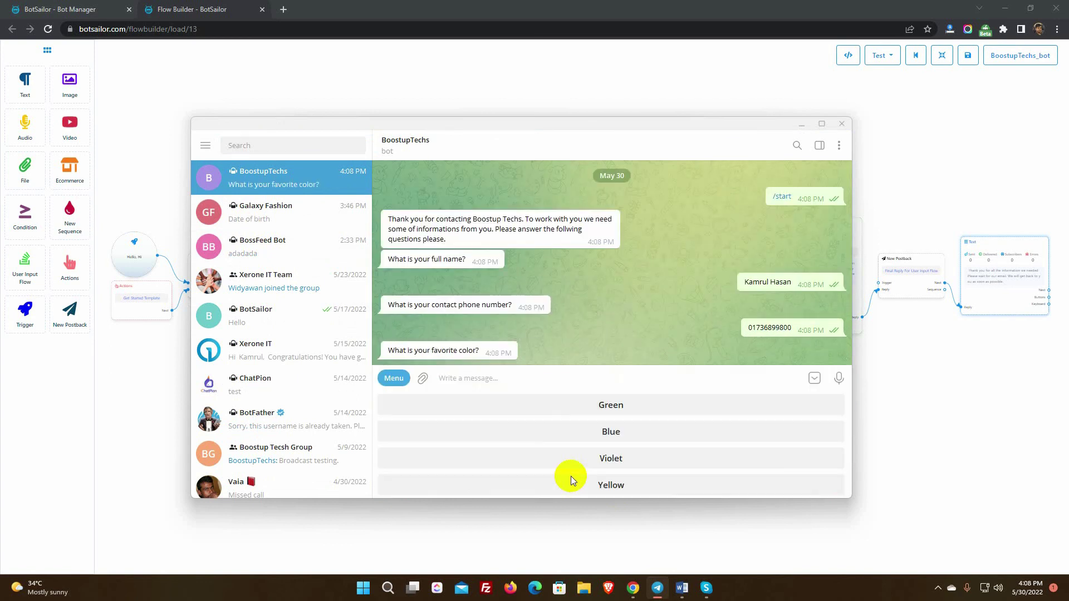
pyautogui.click(612, 407)
pyautogui.click(813, 378)
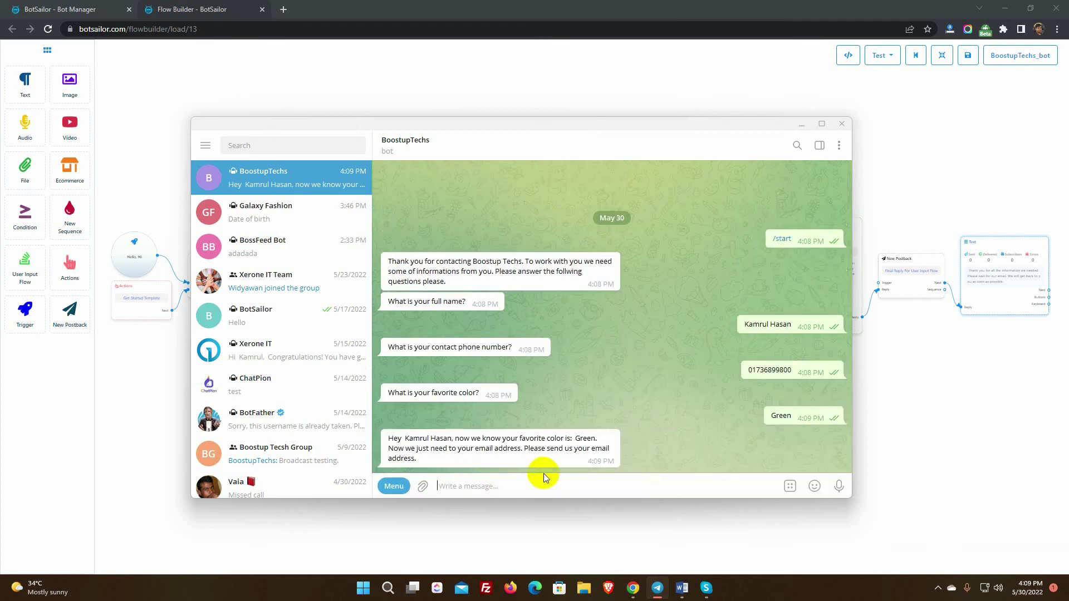
# Highlight the name and Green in the bot's reply, then send the user's e-mail address.
pyautogui.moveTo(404, 439); pyautogui.dragTo(453, 439)
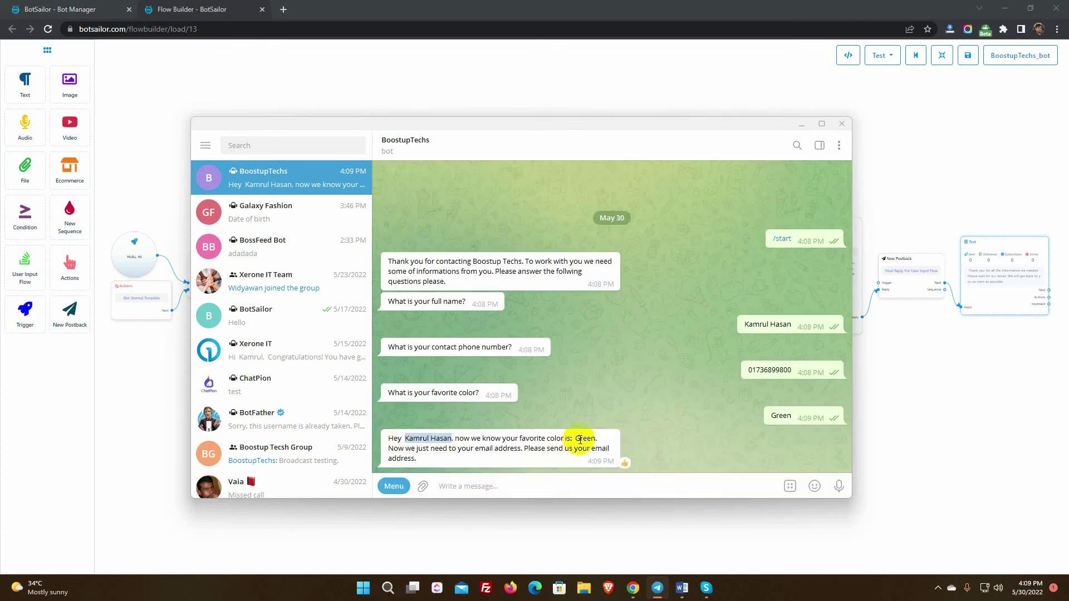
pyautogui.moveTo(575, 439); pyautogui.dragTo(596, 440)
pyautogui.click(453, 485)
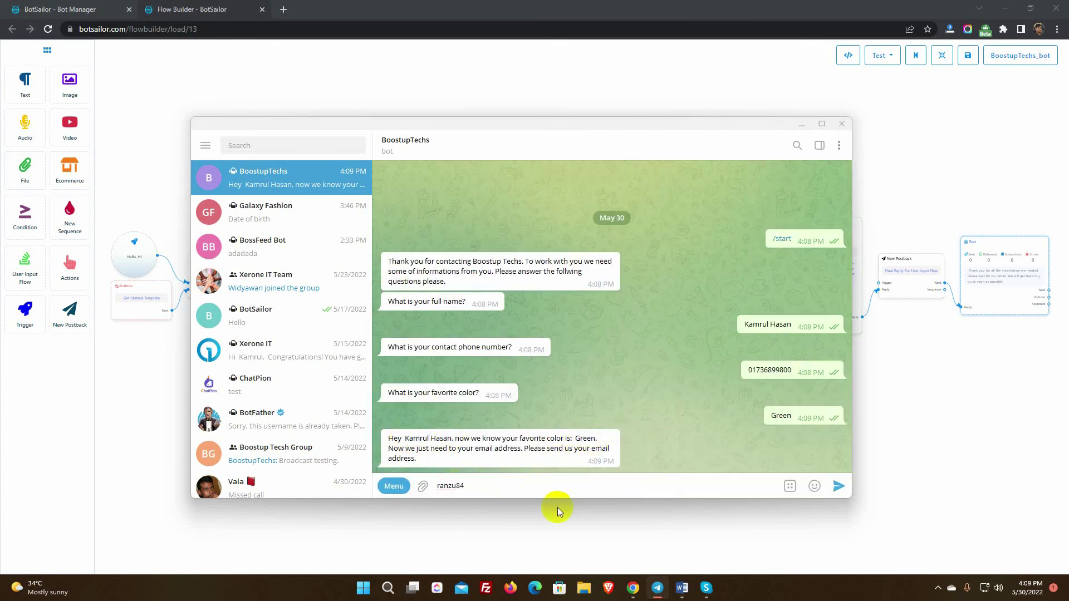
pyautogui.press('Return')
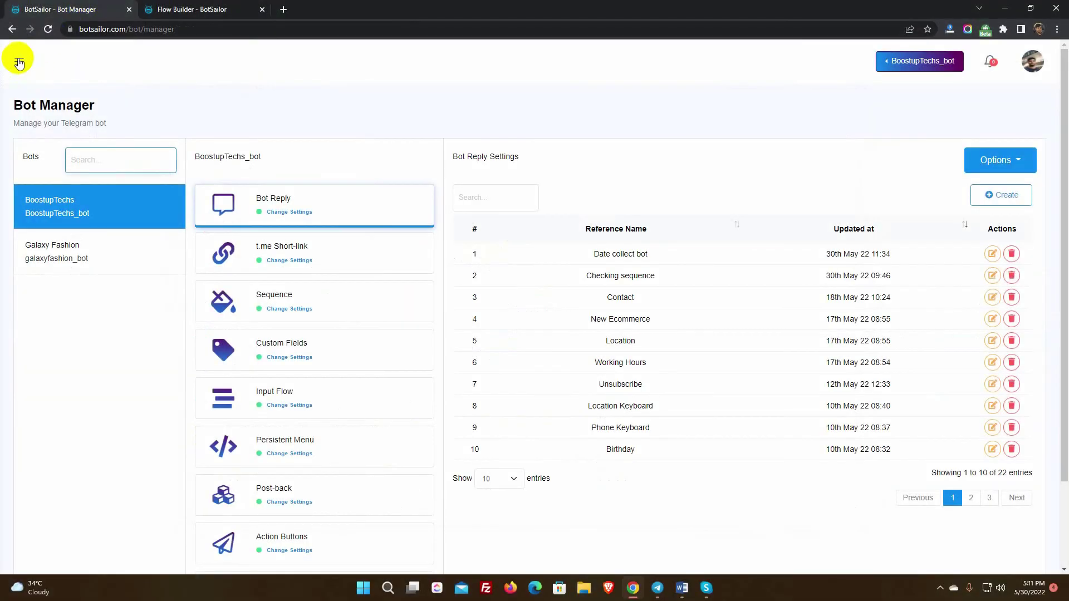
# Open the first subscriber's Subscriber Actions and point out the User Input Flow label and Sequence test.
pyautogui.click(18, 58)
pyautogui.click(62, 239)
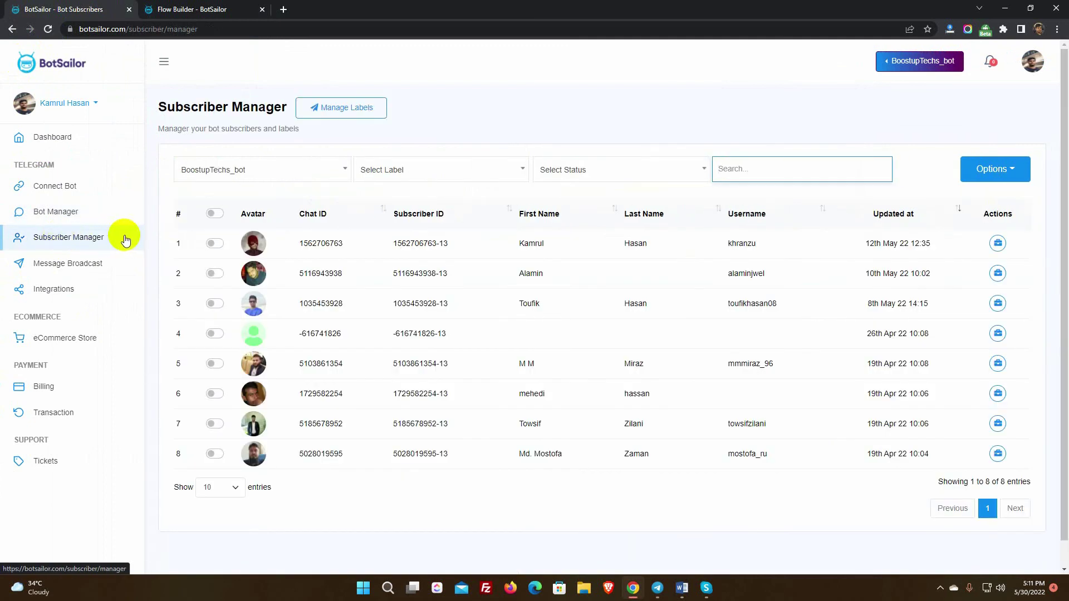
pyautogui.moveTo(303, 243); pyautogui.dragTo(931, 249)
pyautogui.click(997, 244)
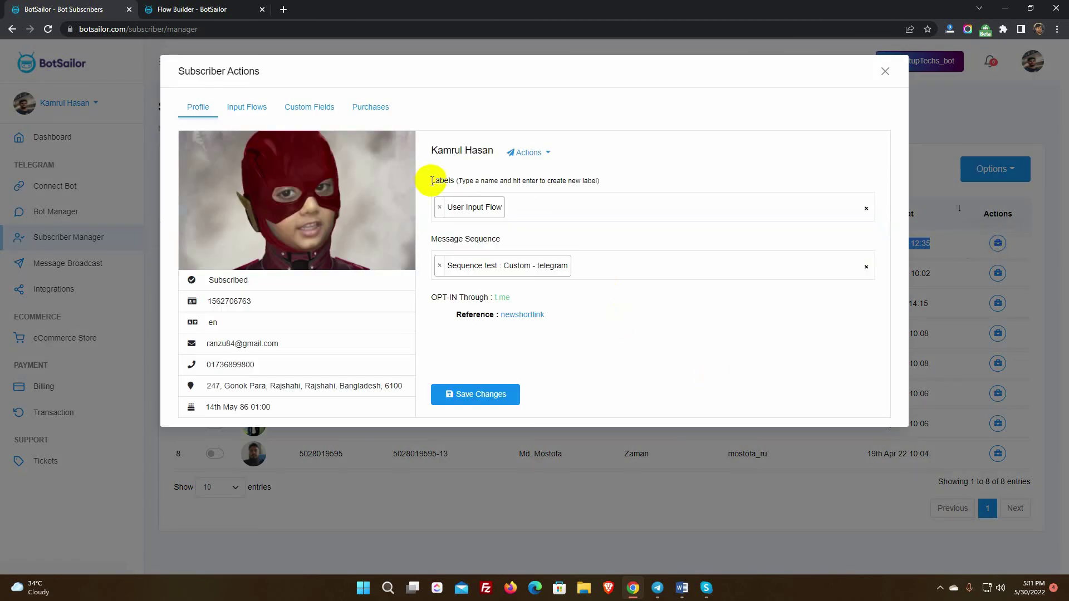
pyautogui.moveTo(431, 180); pyautogui.dragTo(609, 179)
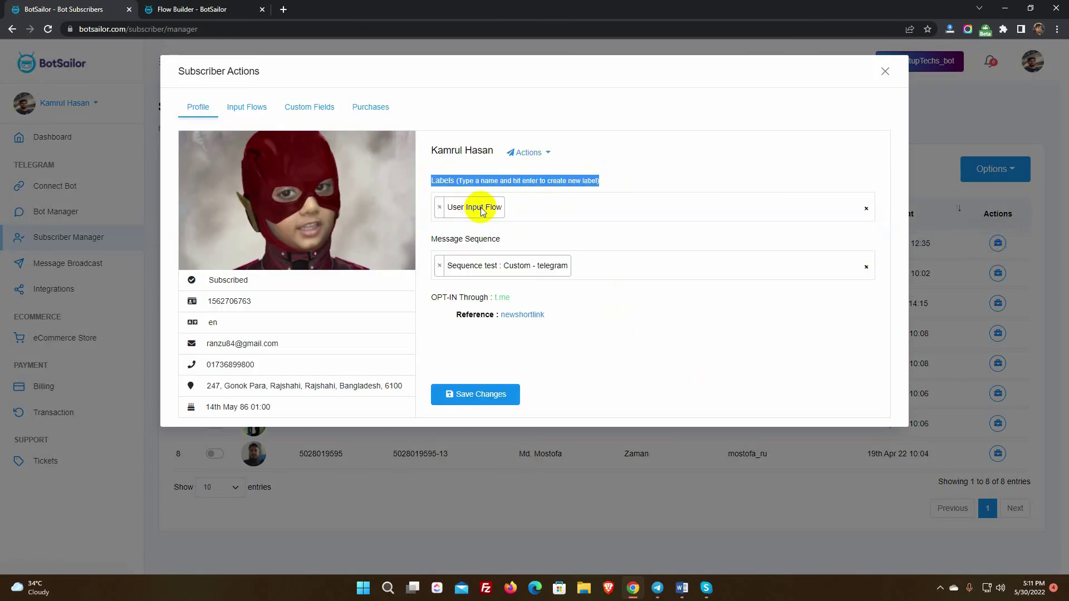
pyautogui.moveTo(429, 239); pyautogui.dragTo(524, 238)
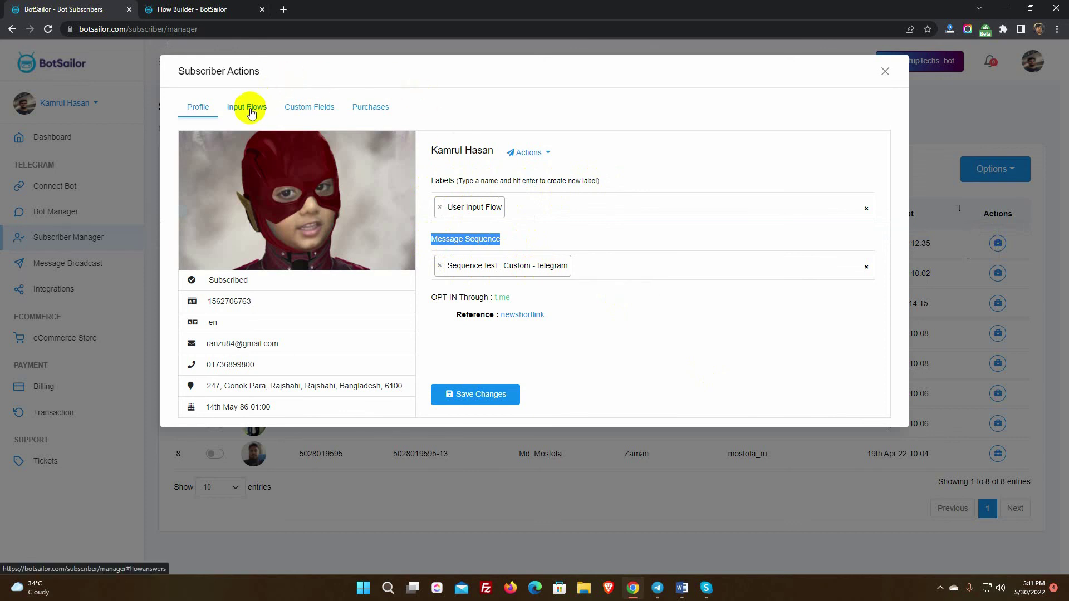
pyautogui.click(251, 109)
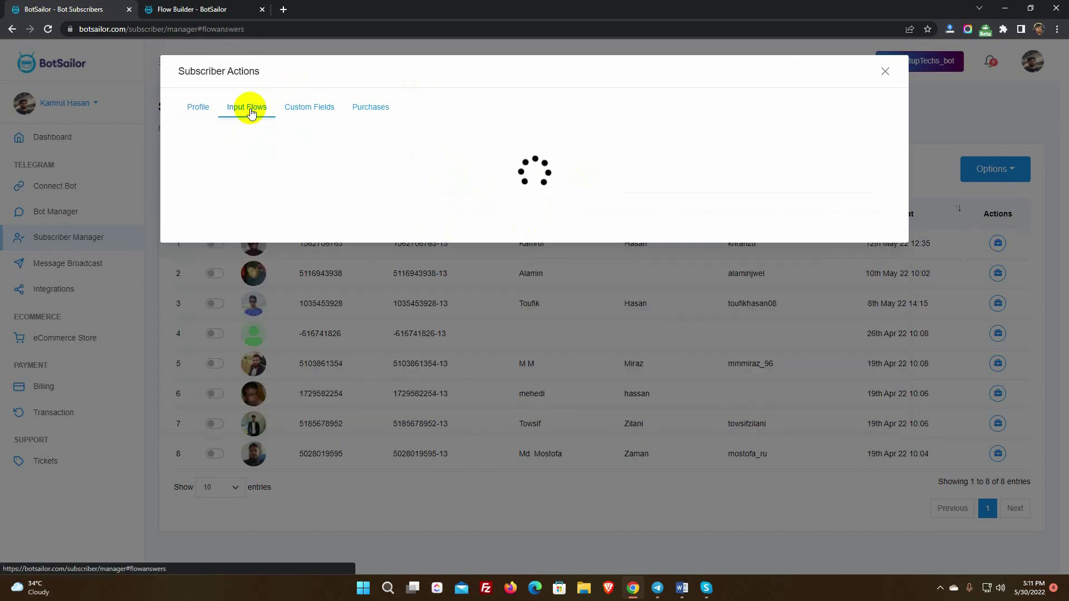
pyautogui.tripleClick(577, 143)
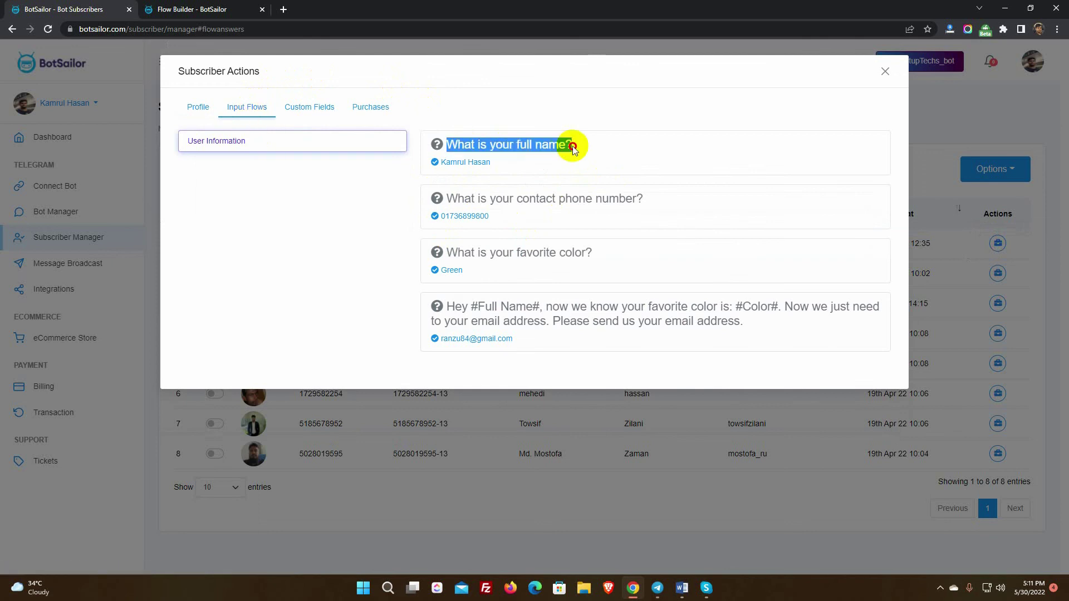
pyautogui.tripleClick(443, 198)
pyautogui.tripleClick(450, 252)
pyautogui.click(501, 336)
pyautogui.click(327, 109)
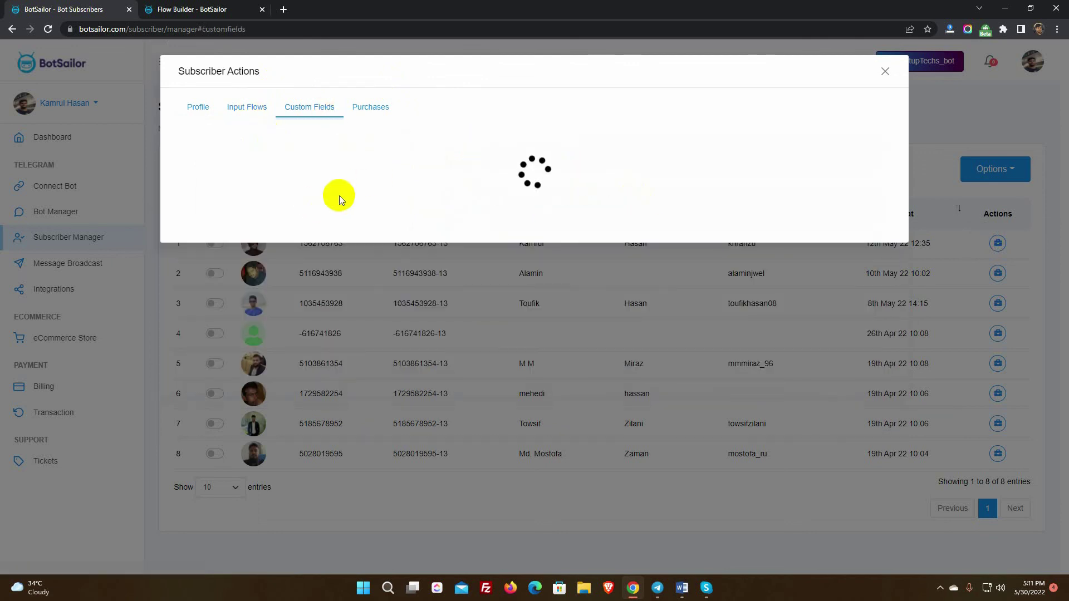
pyautogui.tripleClick(269, 143)
pyautogui.tripleClick(288, 198)
pyautogui.click(313, 206)
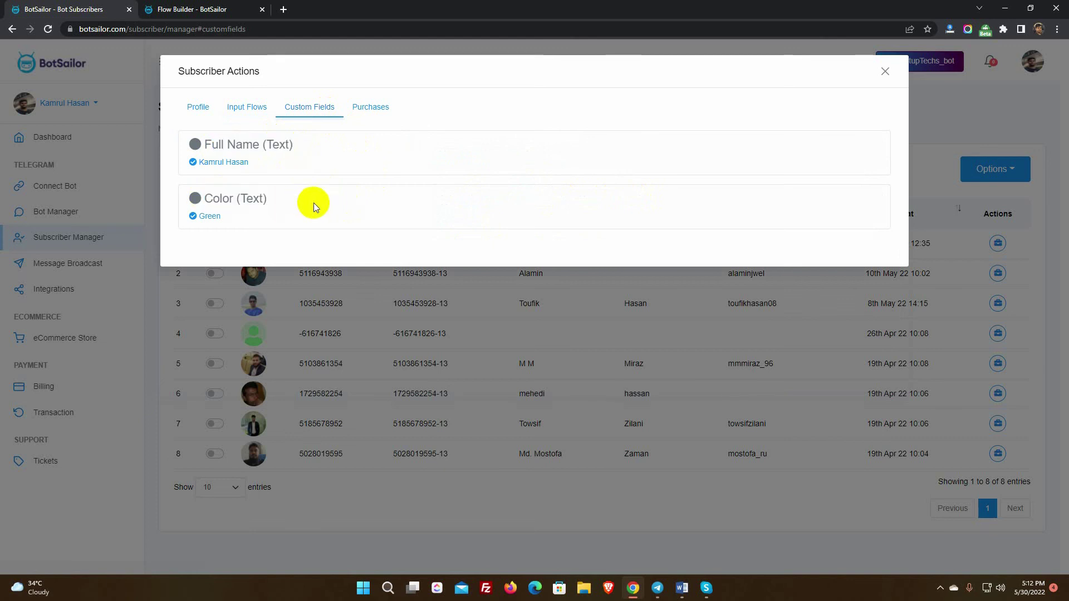
pyautogui.click(198, 106)
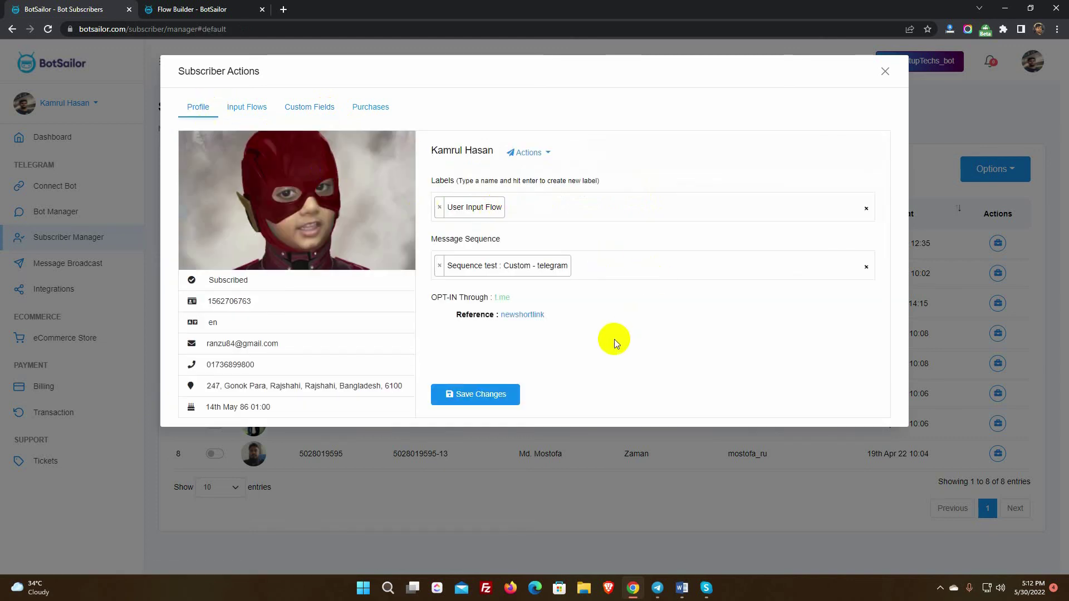